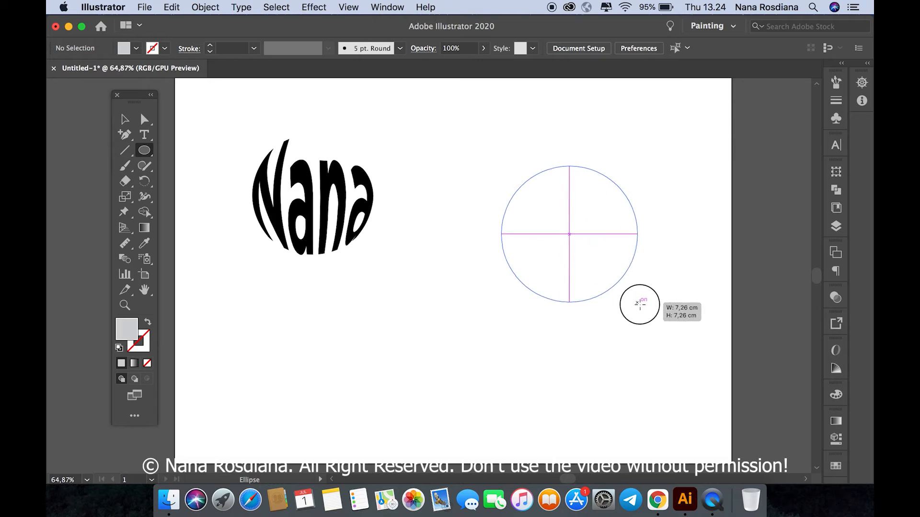
Step: Give the circle a grey outline with no fill and draw an arched curve across its upper part with the Pen tool
click(125, 120)
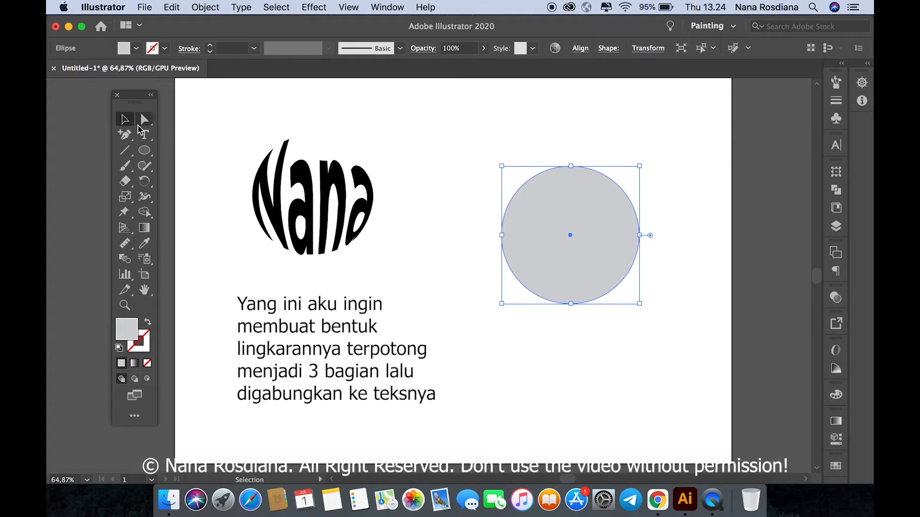
click(149, 324)
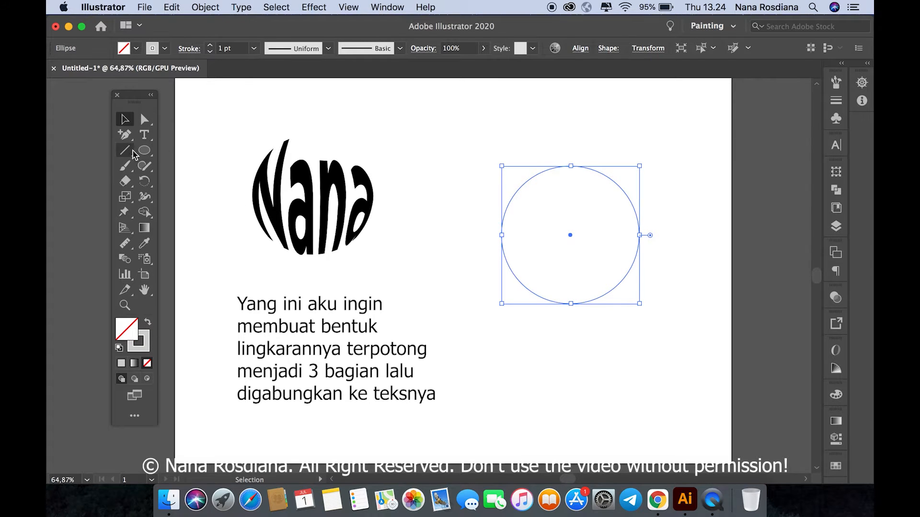
drag(125, 135, 159, 133)
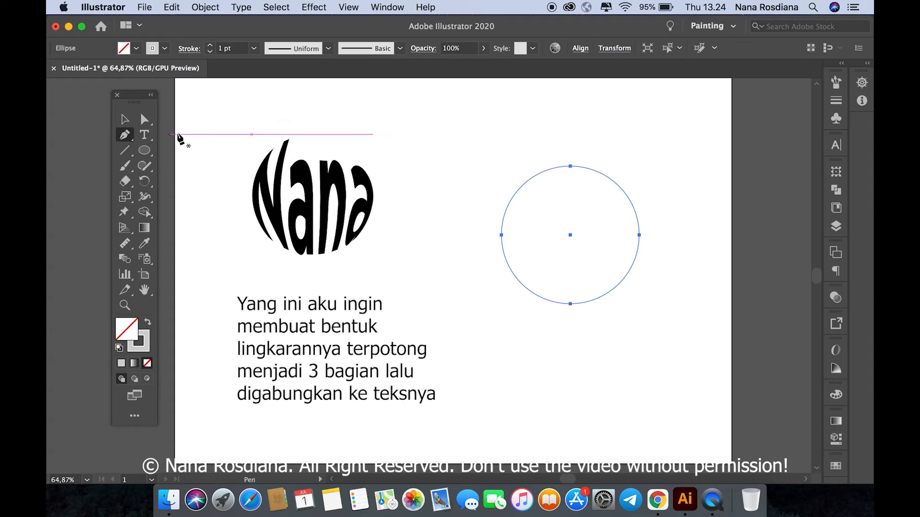
click(479, 235)
drag(668, 200, 762, 216)
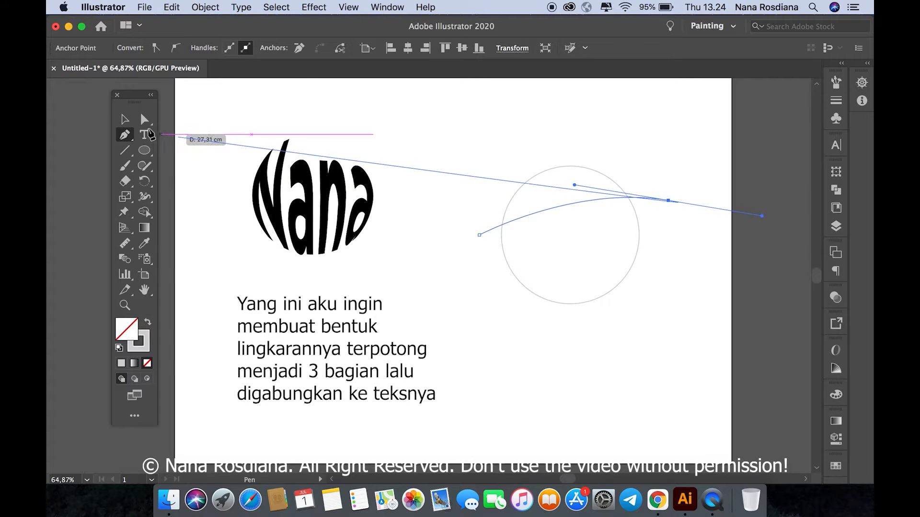
click(125, 118)
click(220, 131)
Step: Draw a second arched curve across the circle's lower part, below the first one, with the Pen tool
click(125, 134)
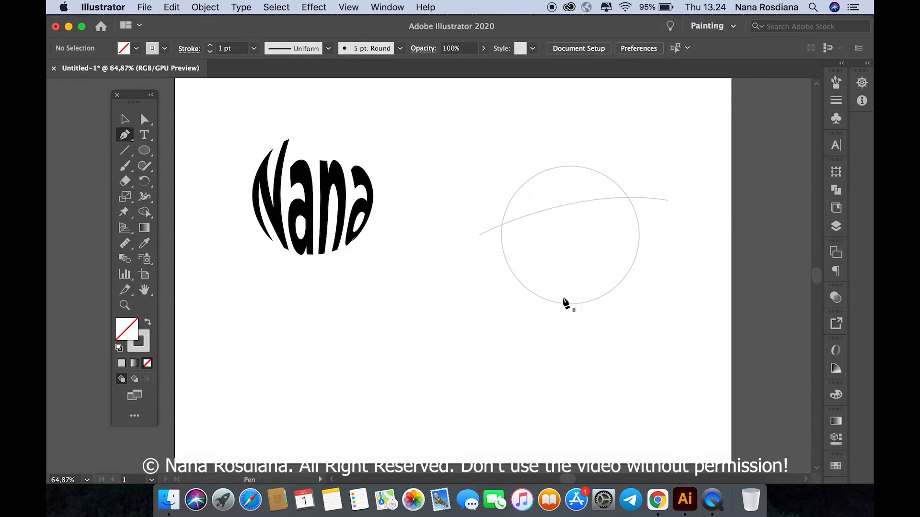
click(502, 285)
drag(664, 235, 775, 231)
click(125, 118)
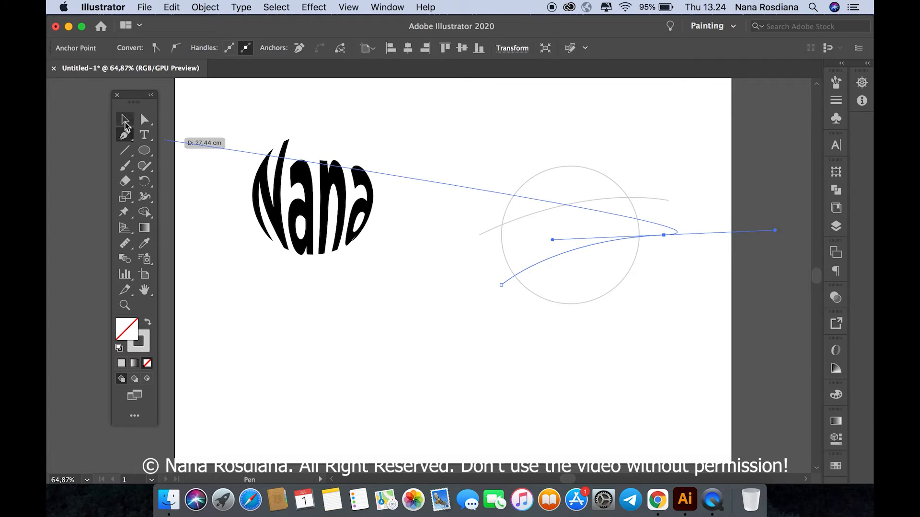
click(432, 336)
Step: Split the circle into three sections by applying Divide Objects Below to the upper curve and to the lower curve
click(524, 218)
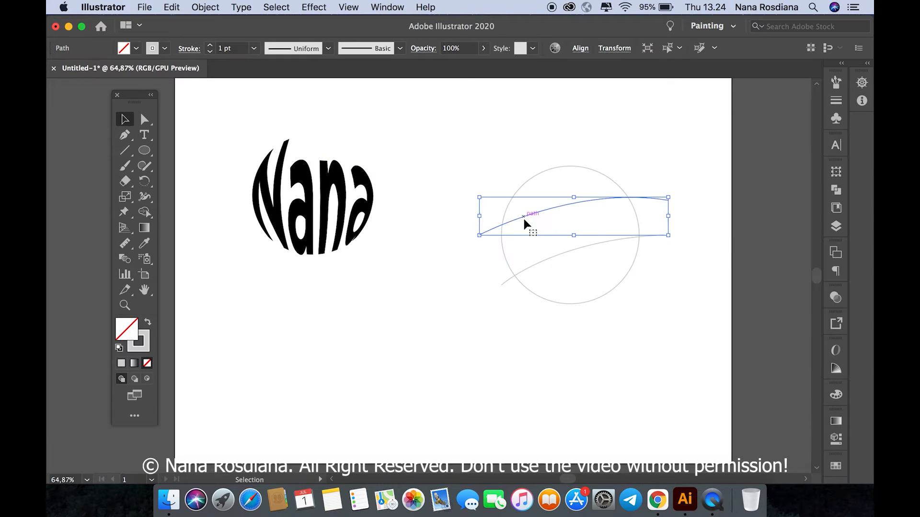
click(204, 7)
mouse_move(227, 294)
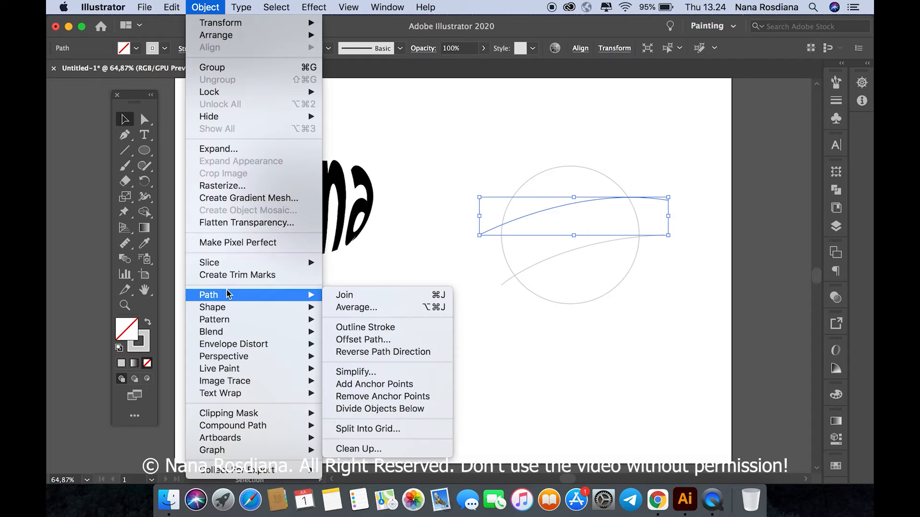
click(379, 408)
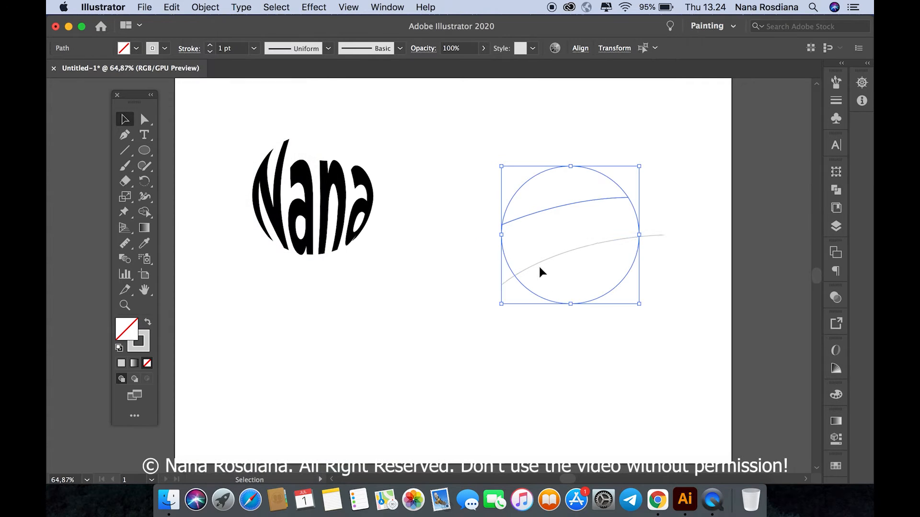
click(191, 7)
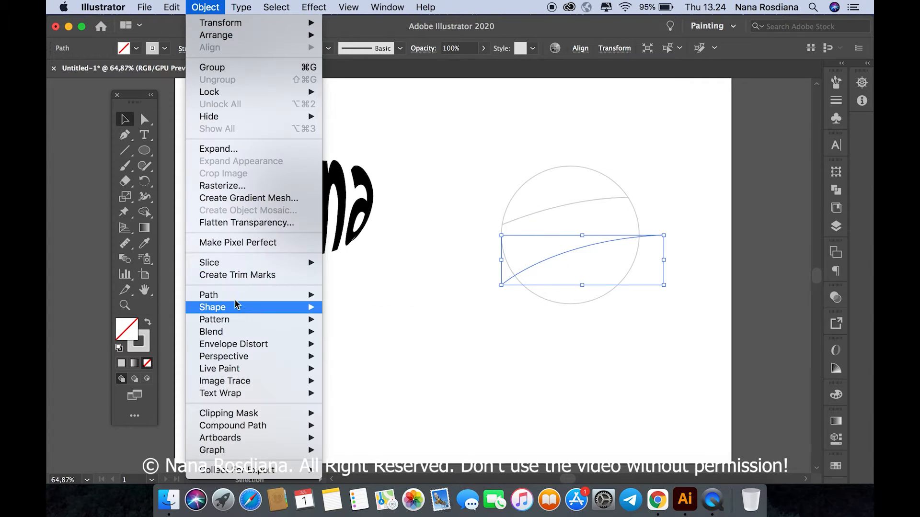
mouse_move(239, 294)
click(379, 408)
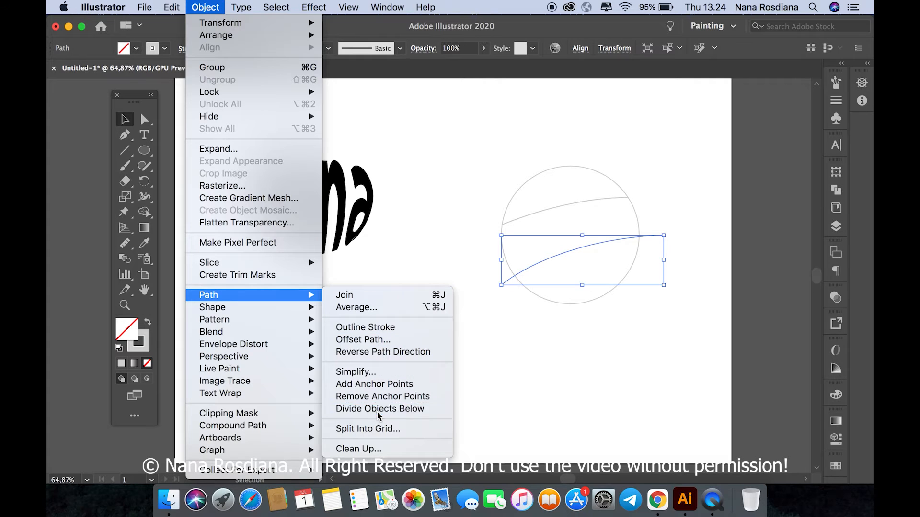
Step: Create an area text below the existing warped lettering containing the same first name
click(144, 135)
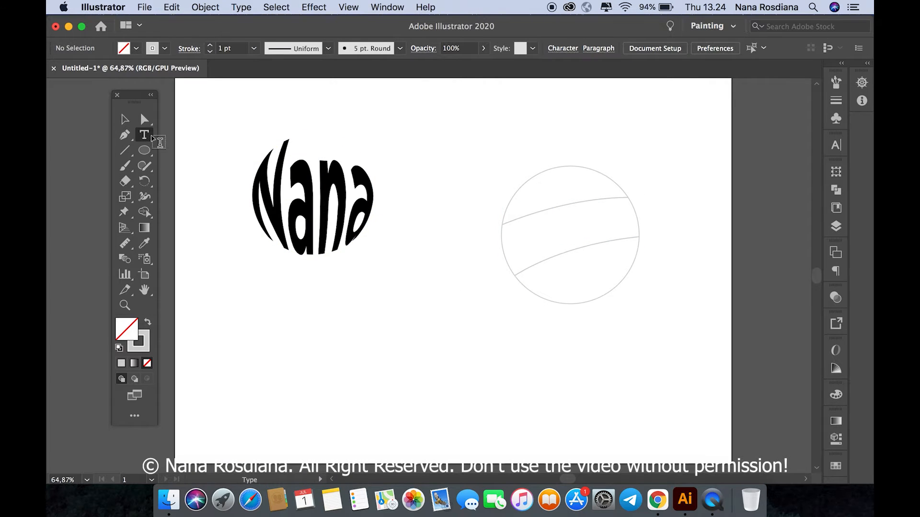
drag(314, 286, 459, 356)
text(Nana)
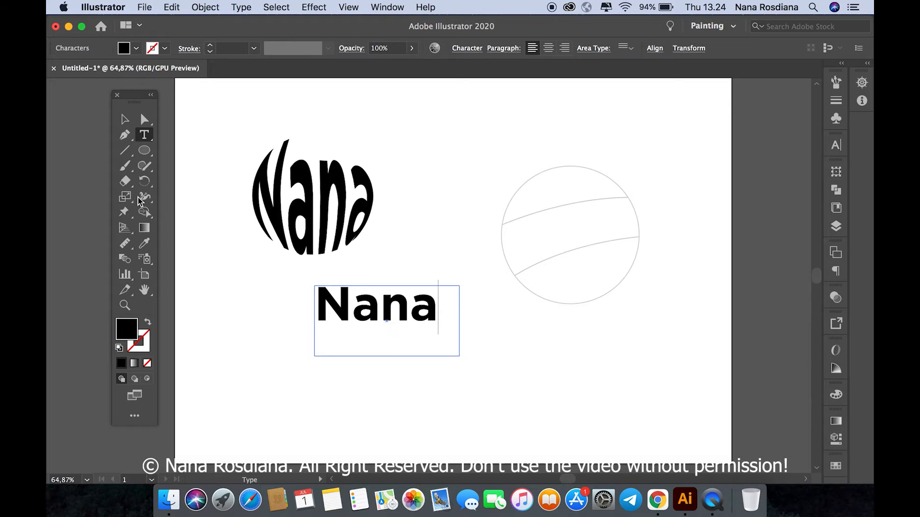
click(125, 119)
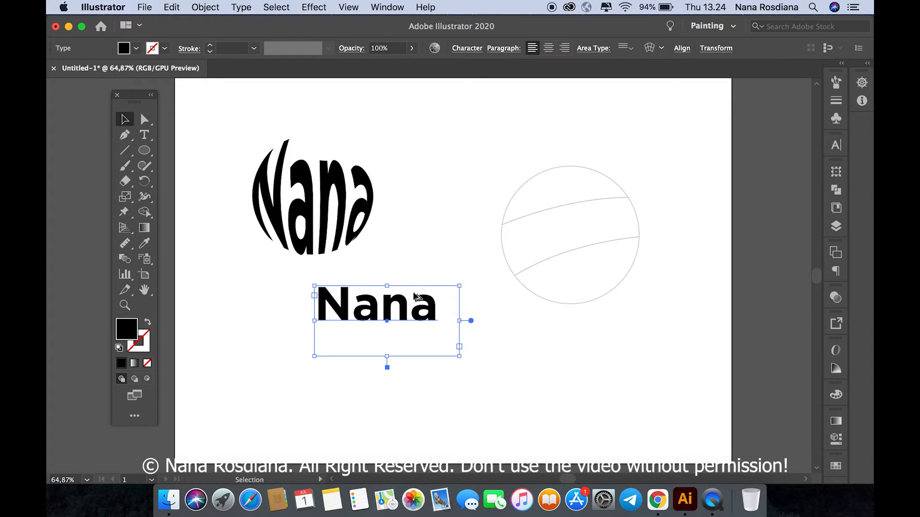
Step: Duplicate the new text straight down twice at even spacing to get three stacked lines
drag(389, 311, 389, 369)
key(super)
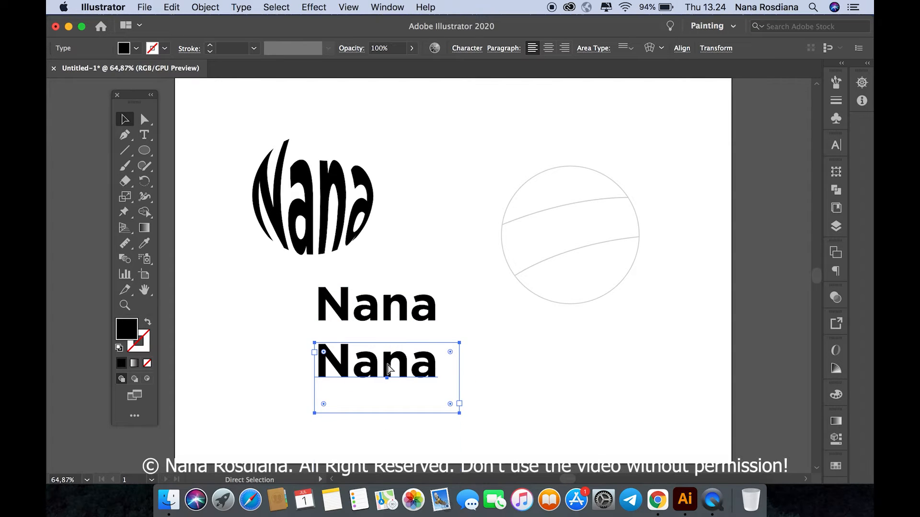
key(super+d)
click(538, 321)
click(436, 304)
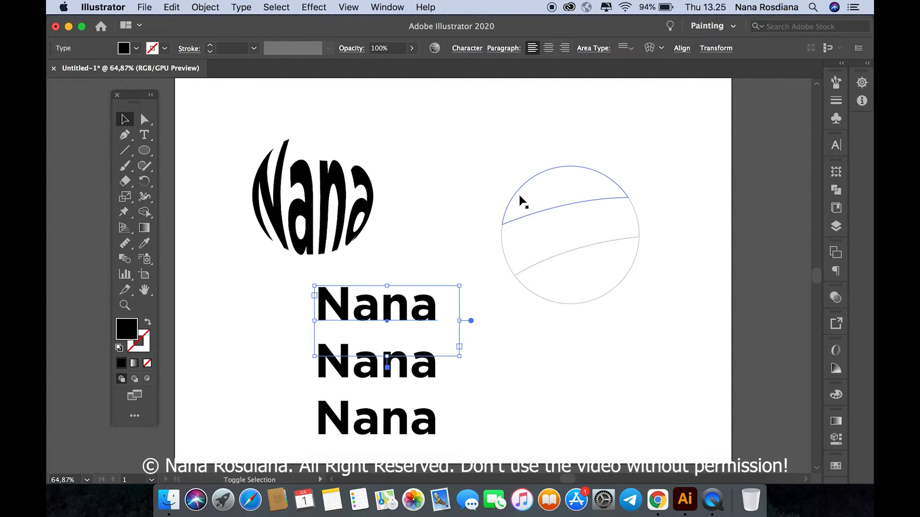
shift+click(519, 196)
click(485, 139)
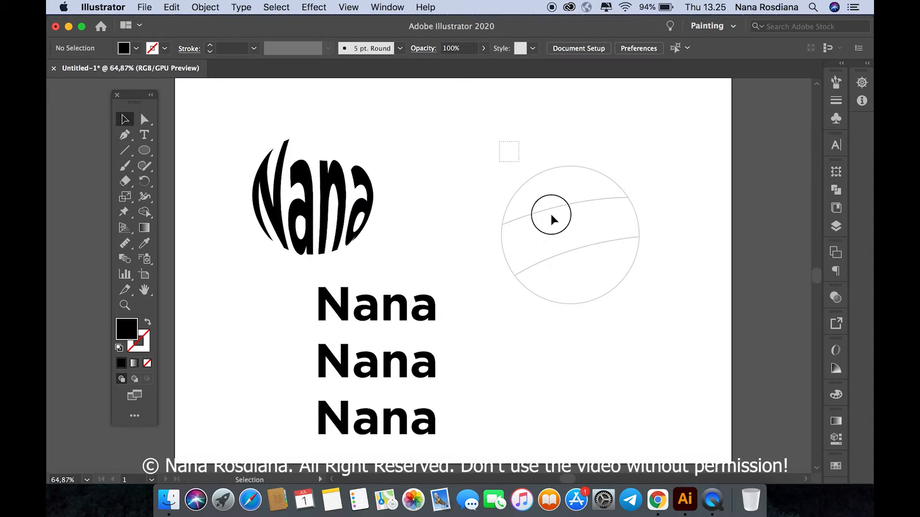
Step: Bring all three circle sections to the front of the stacking order
click(550, 214)
right_click(564, 249)
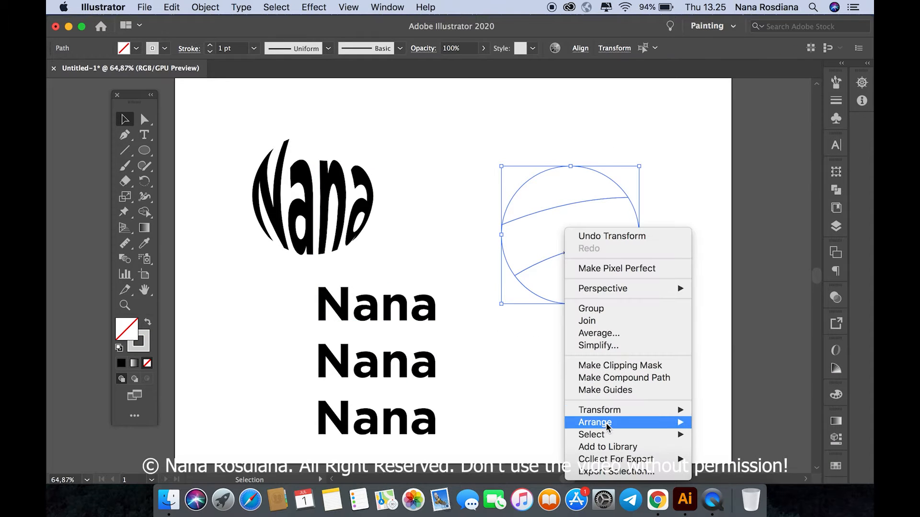
mouse_move(623, 422)
click(624, 391)
Step: Warp the first text line into the circle's upper section using Envelope Distort, Make with Top Object
click(436, 314)
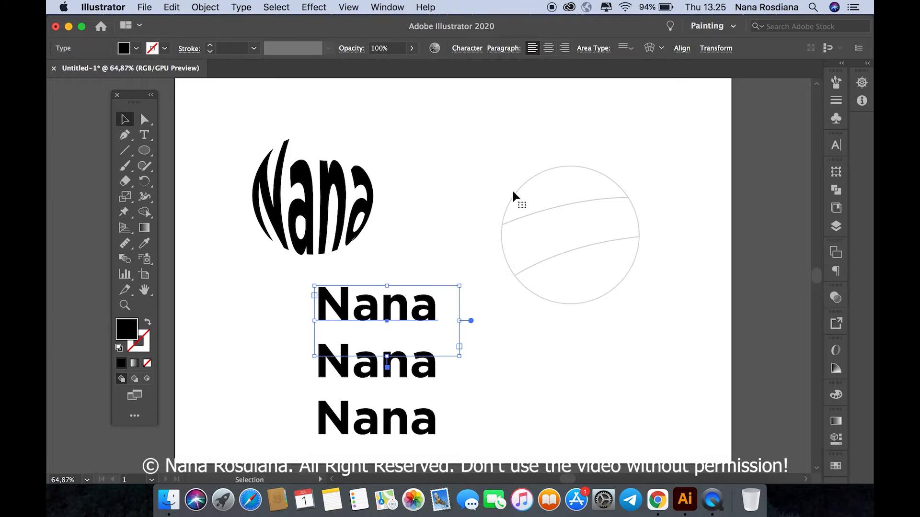
shift+click(517, 189)
click(205, 6)
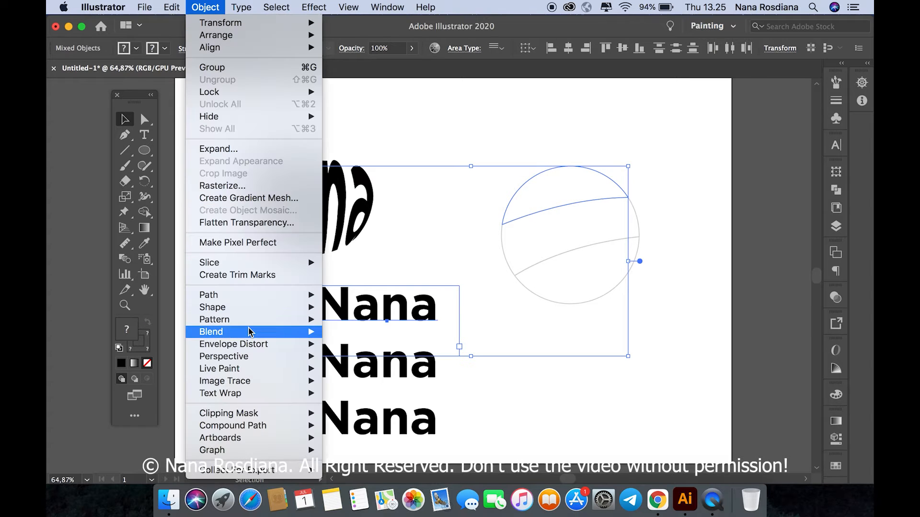
mouse_move(257, 344)
click(372, 369)
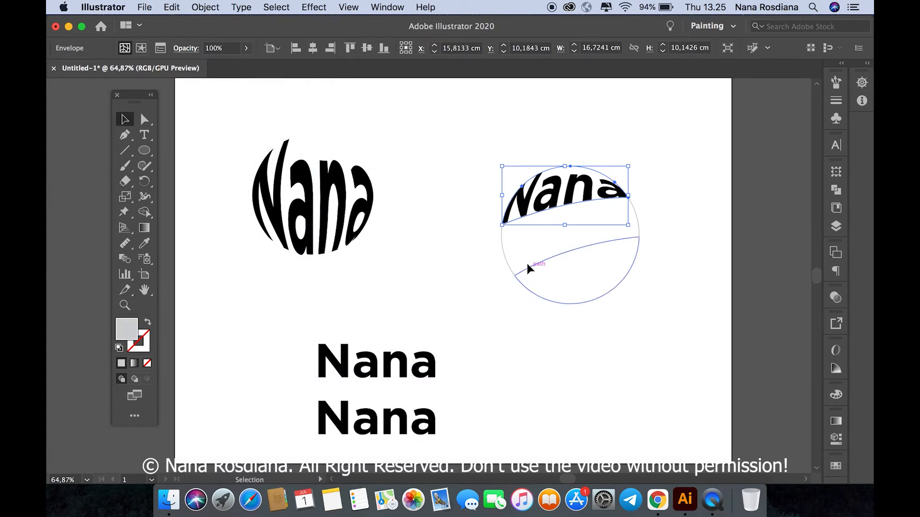
Step: Warp the second text line into the circle's middle section using Envelope Distort, Make with Top Object
shift+click(360, 354)
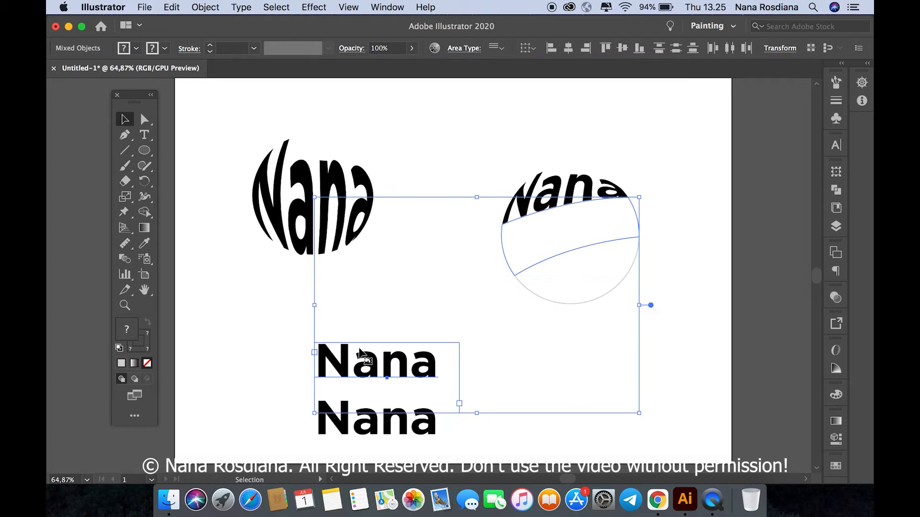
click(205, 6)
mouse_move(246, 343)
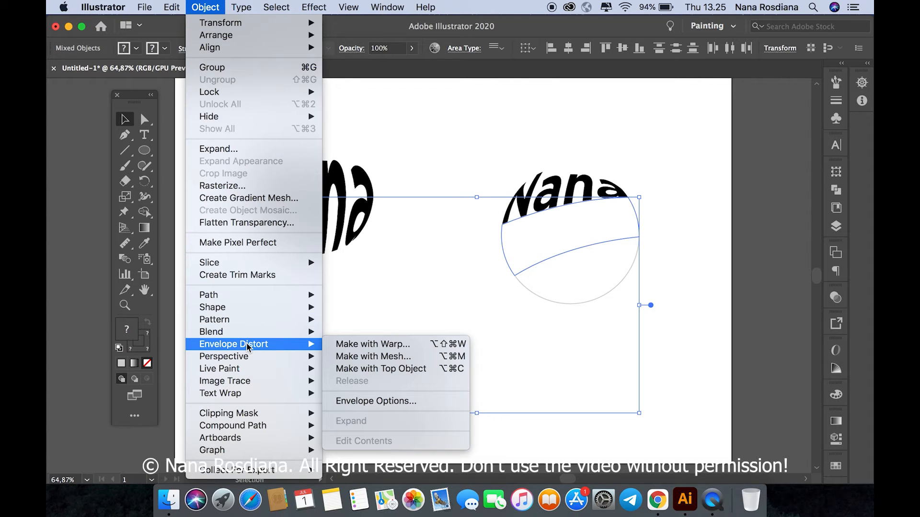
click(361, 369)
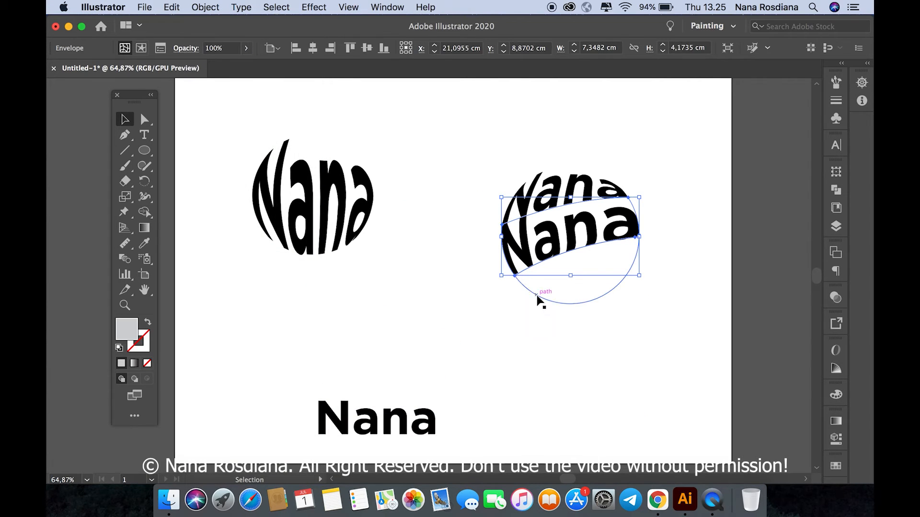
Step: Warp the last text line into the circle's lower section using Envelope Distort, Make with Top Object
shift+click(402, 420)
click(210, 7)
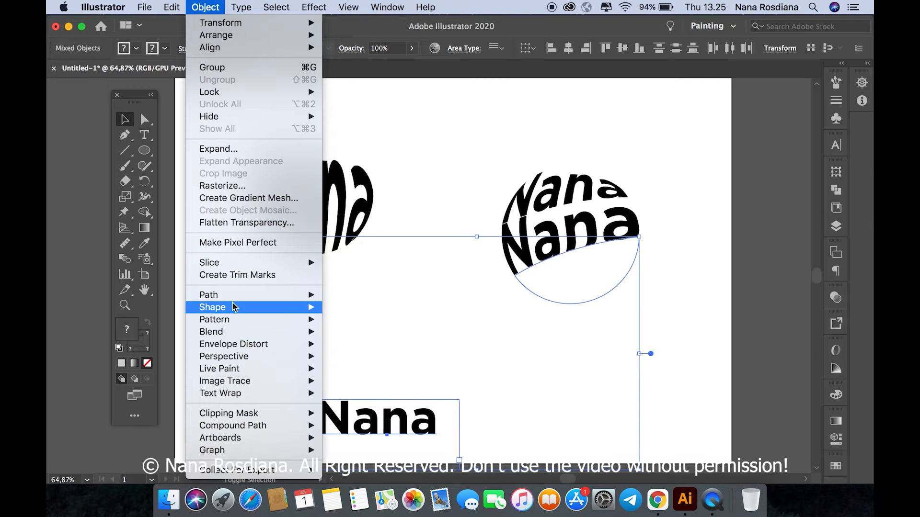
mouse_move(238, 345)
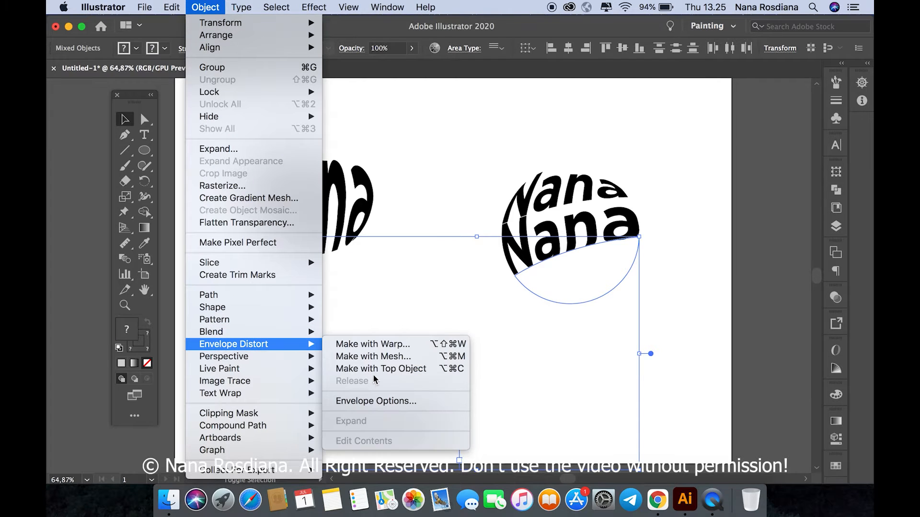
click(464, 367)
Step: Move the three warped text sections together upward, level with the single-word warped lettering
click(605, 290)
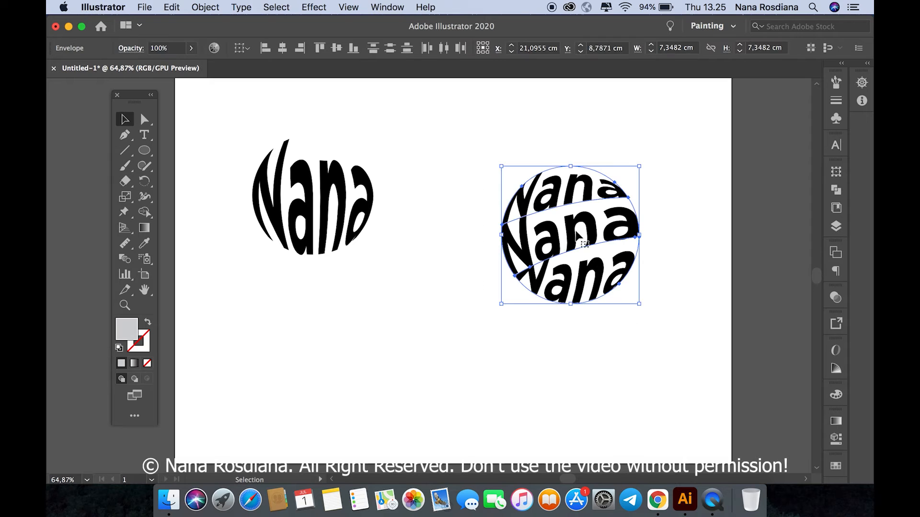
drag(611, 239, 608, 192)
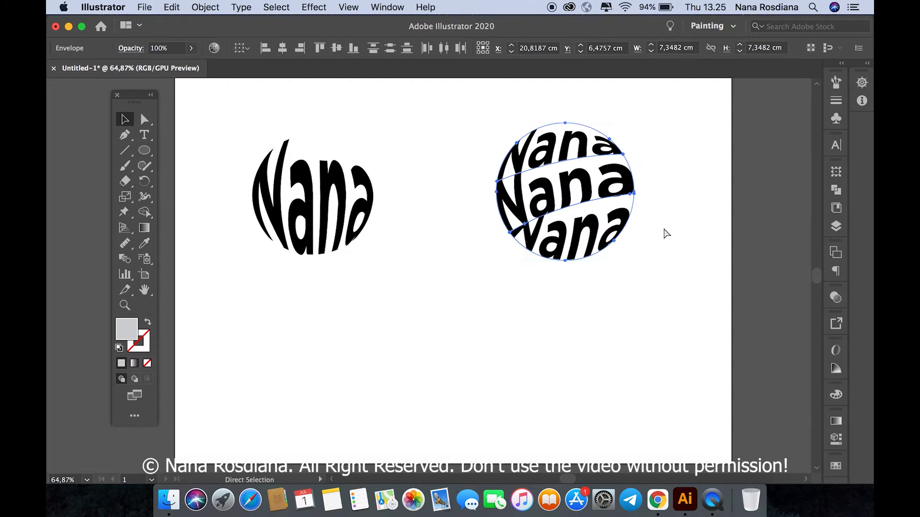
click(663, 226)
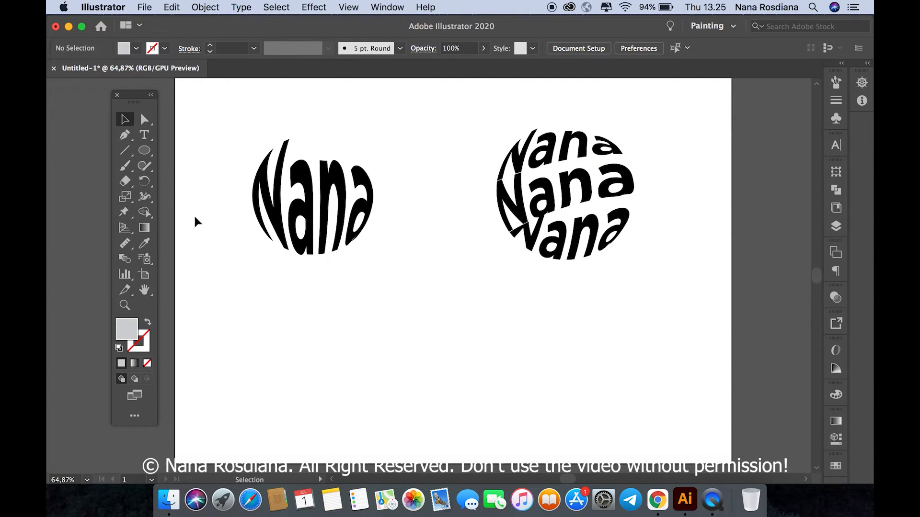
Step: Draw a circle below the three-line round lettering and give it a grey outline with no fill
click(144, 151)
mouse_move(499, 311)
mouse_down()
mouse_move(554, 384)
mouse_move(623, 443)
mouse_up()
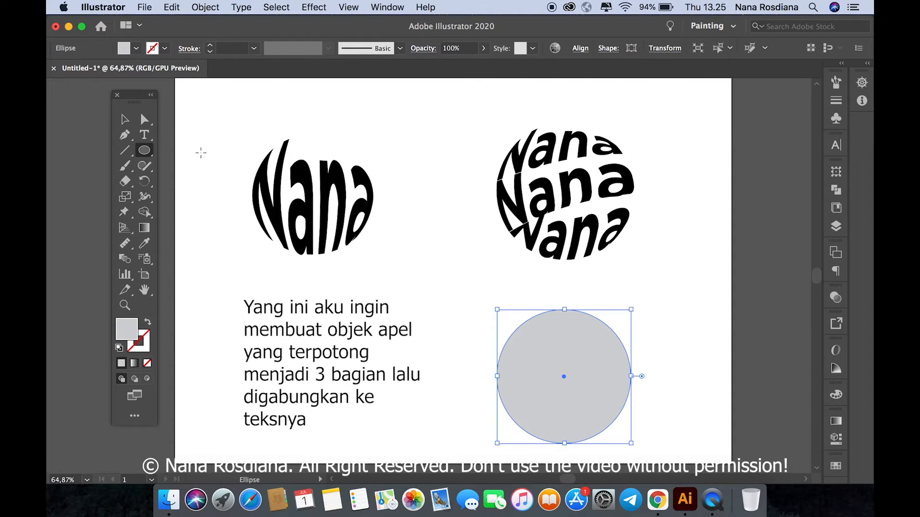
click(127, 121)
click(147, 322)
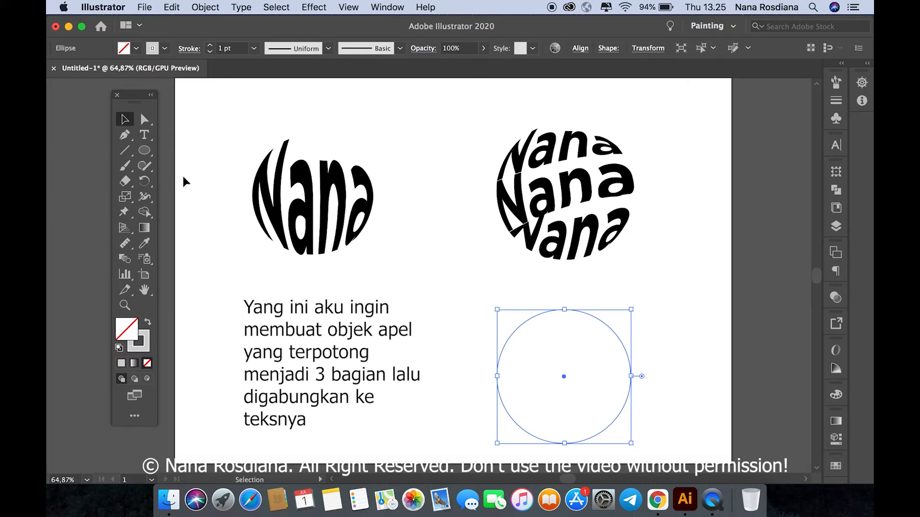
Step: Add an anchor point on each side of the new circle's top anchor and pull the top anchor down into an apple-like dip
click(124, 135)
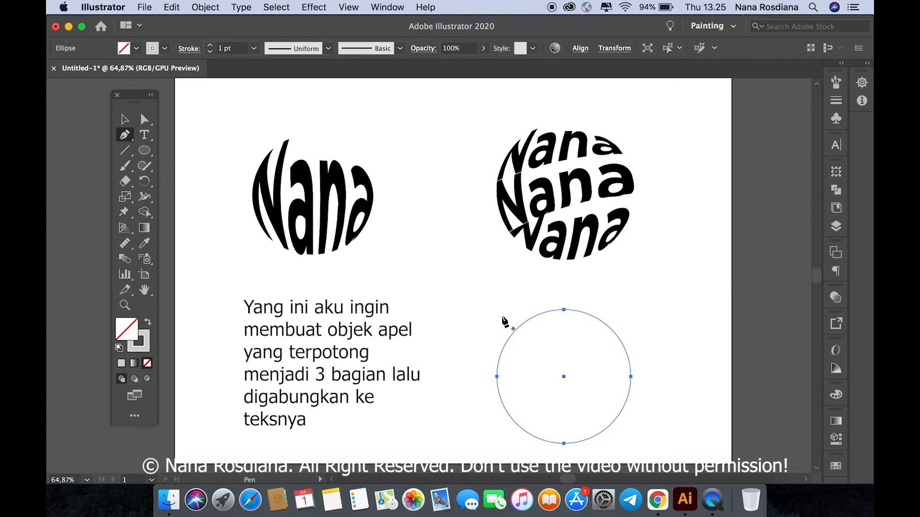
click(535, 316)
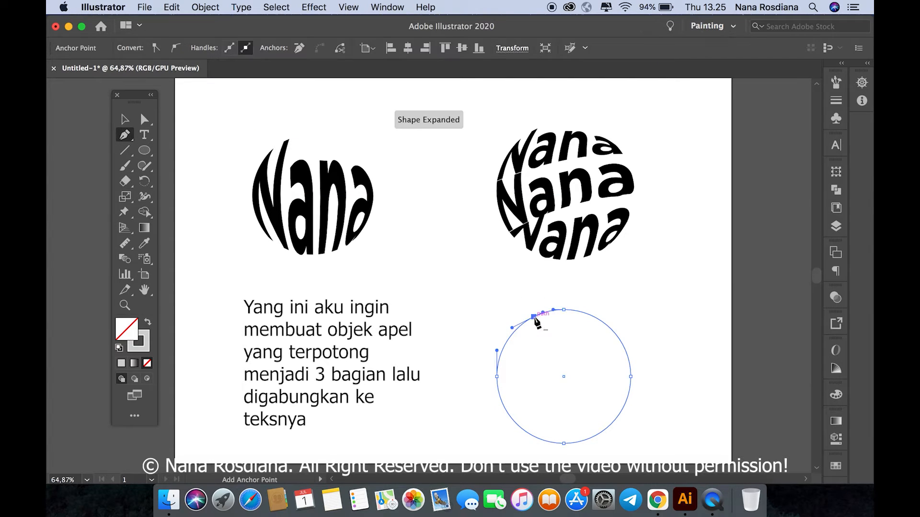
click(593, 316)
key(a)
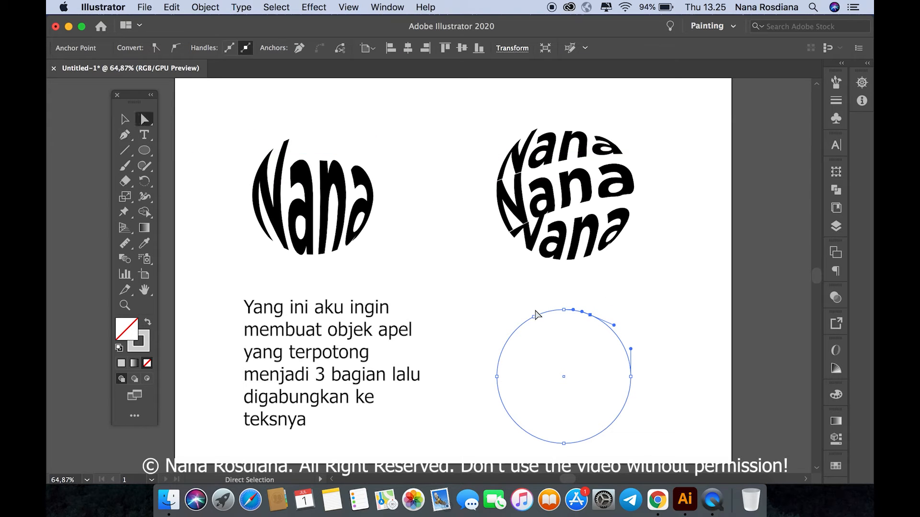
drag(564, 310, 566, 327)
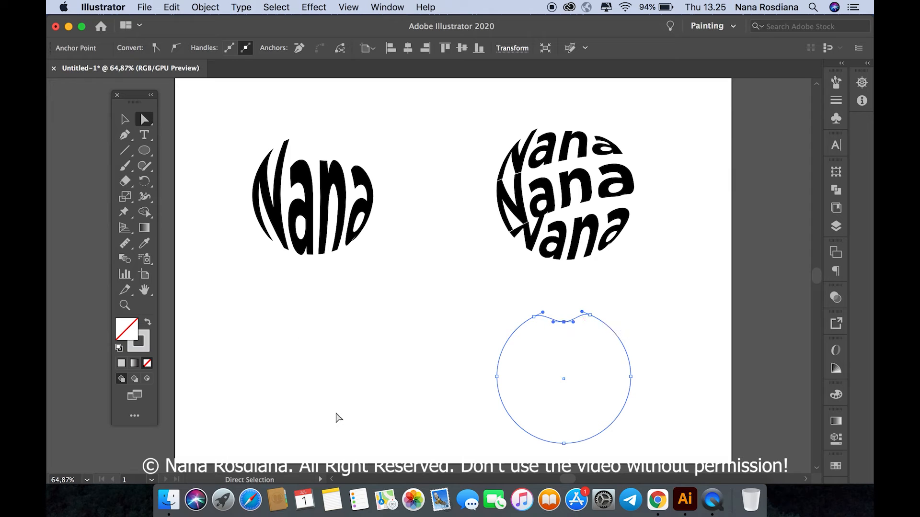
Step: Add an anchor point on each side of the apple outline's bottom anchor and pull the bottom anchor up into a shallow dip
click(125, 135)
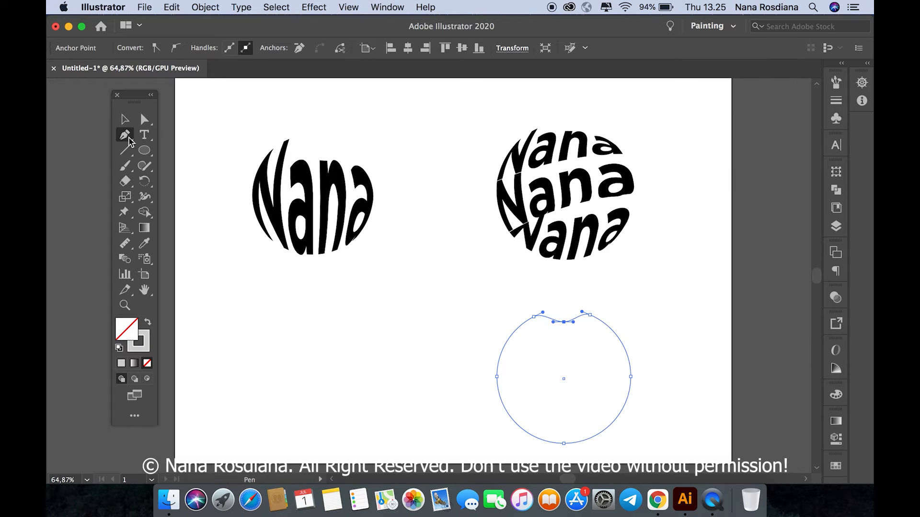
click(532, 436)
click(599, 434)
key(a)
drag(564, 445, 565, 435)
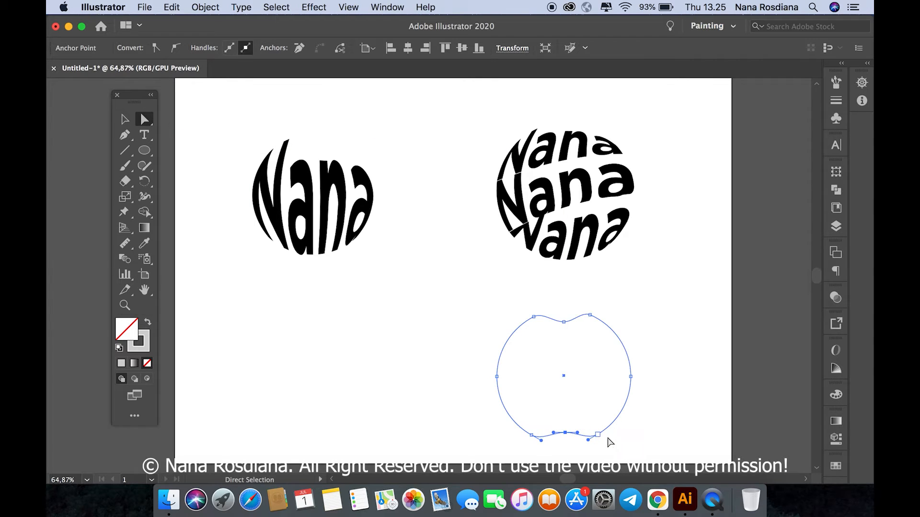
click(445, 341)
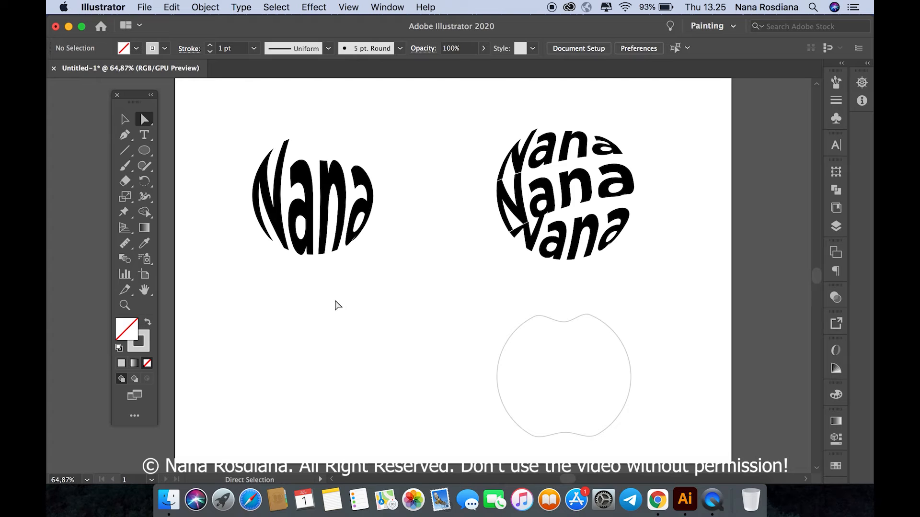
Step: Draw a small narrow upright ellipse above the apple's top dip and convert its top and bottom anchors to corners, forming a leaf
click(125, 136)
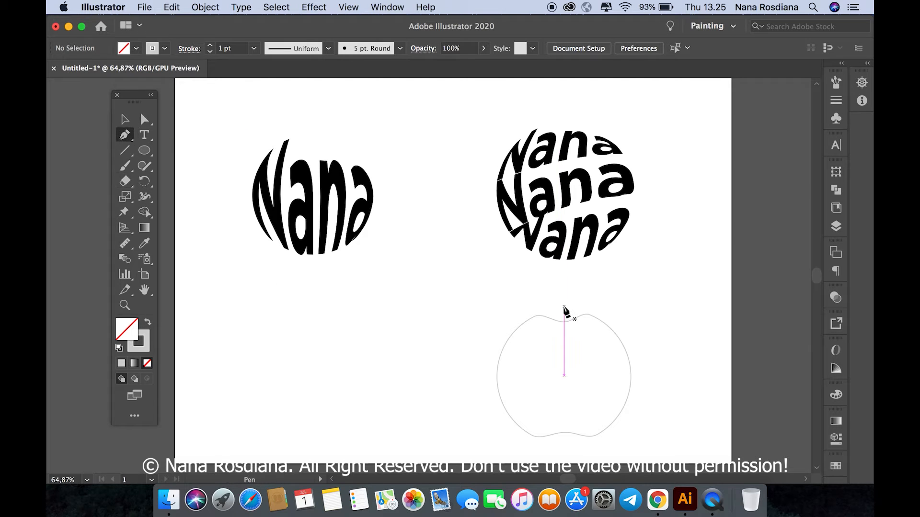
click(144, 150)
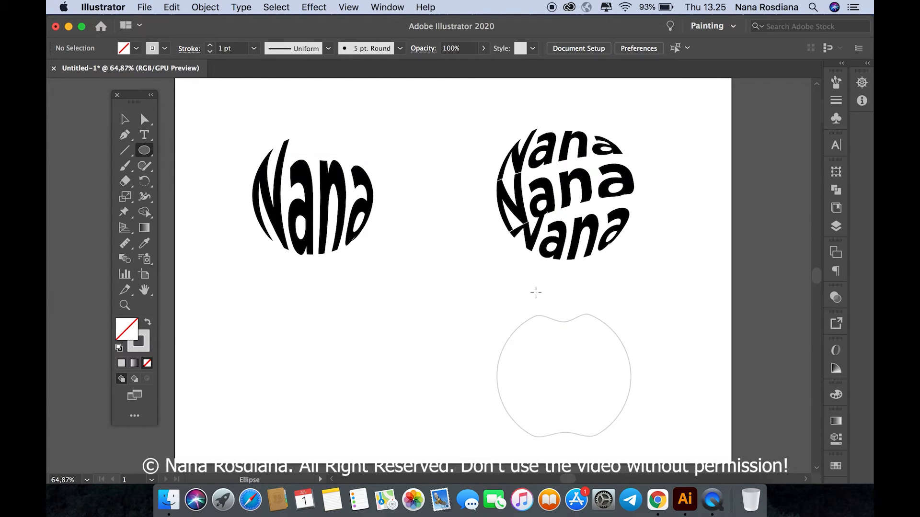
drag(557, 292, 567, 320)
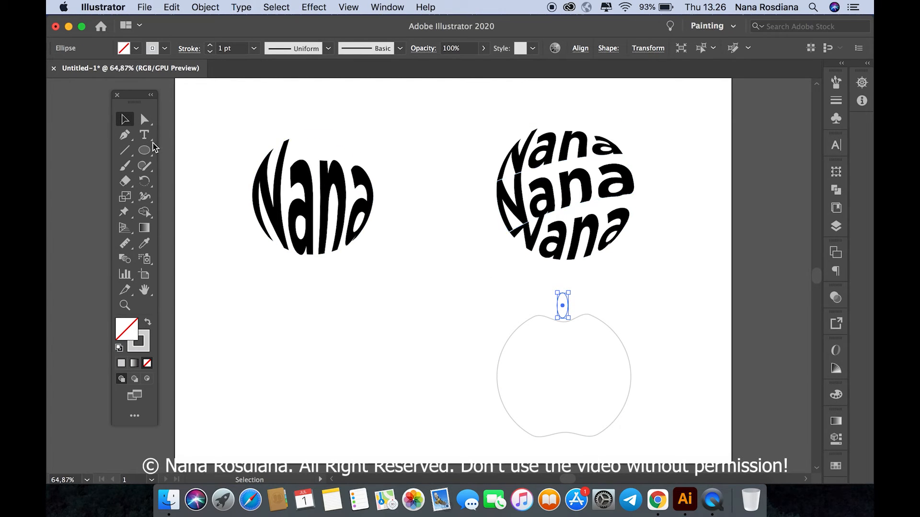
click(125, 136)
drag(125, 135, 192, 182)
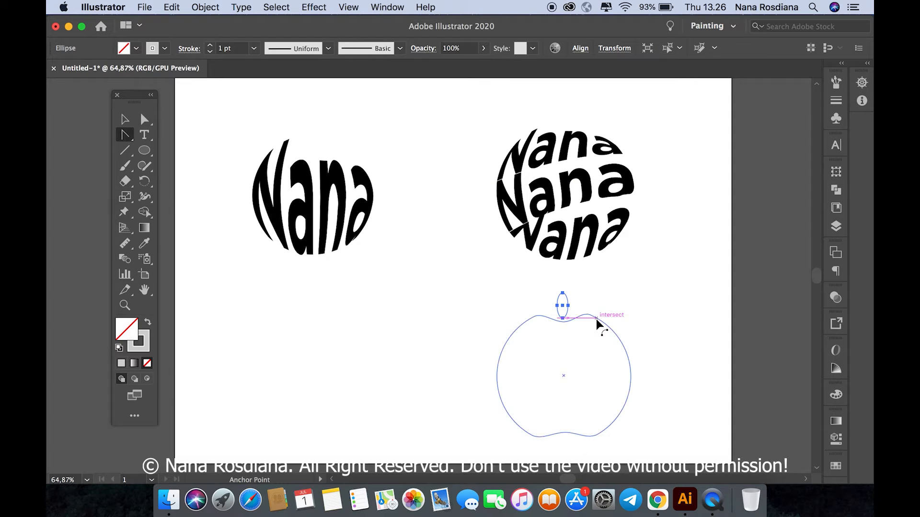
click(562, 293)
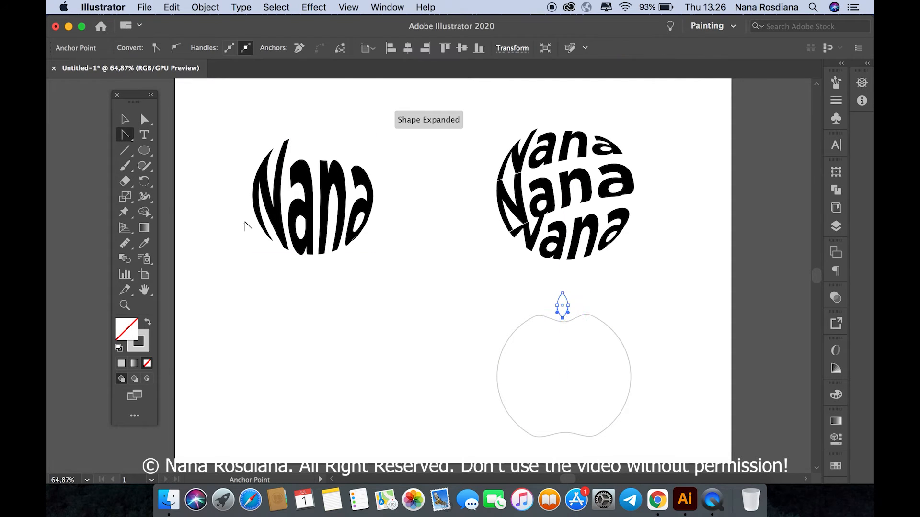
key(v)
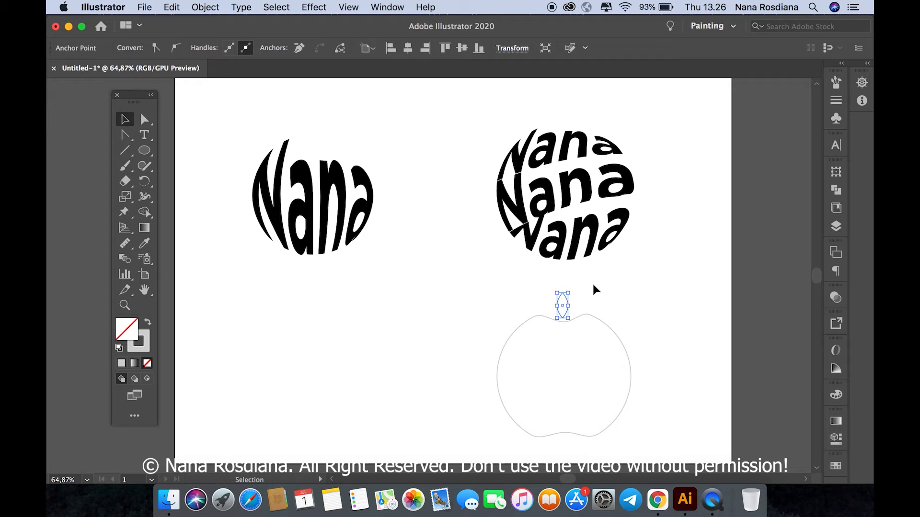
Step: Rotate the leaf so its tip leans left and shift it slightly up and left above the apple's dip
drag(566, 284, 563, 307)
click(574, 291)
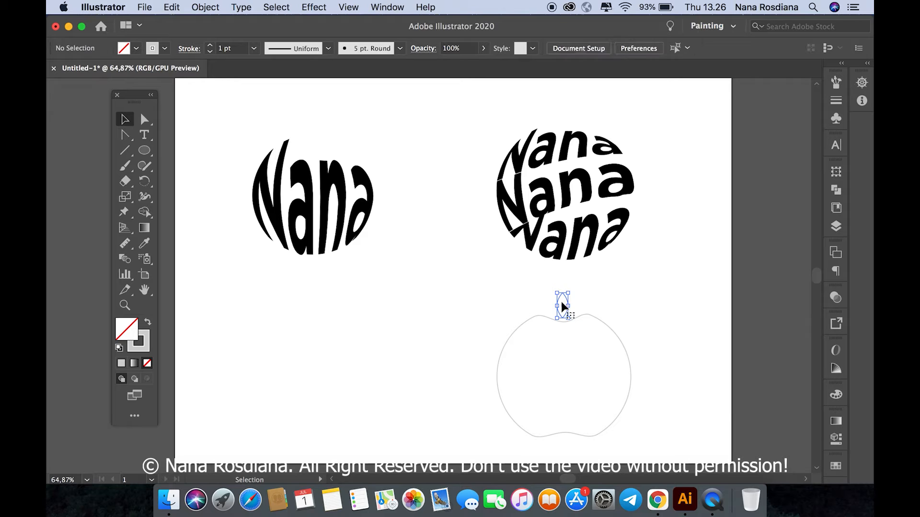
click(563, 306)
mouse_move(574, 293)
mouse_down()
mouse_move(563, 287)
mouse_move(566, 303)
mouse_move(558, 297)
mouse_up()
click(587, 295)
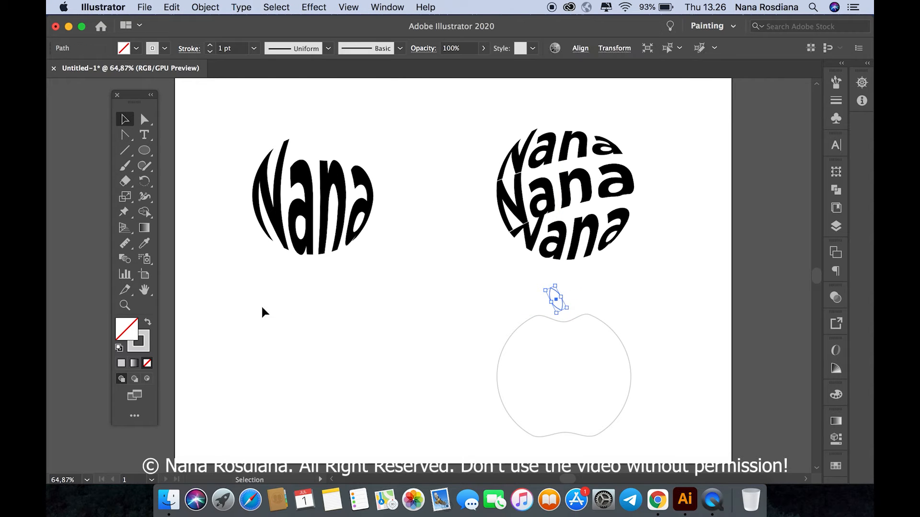
Step: Give the leaf a solid black fill and no outline
double_click(130, 332)
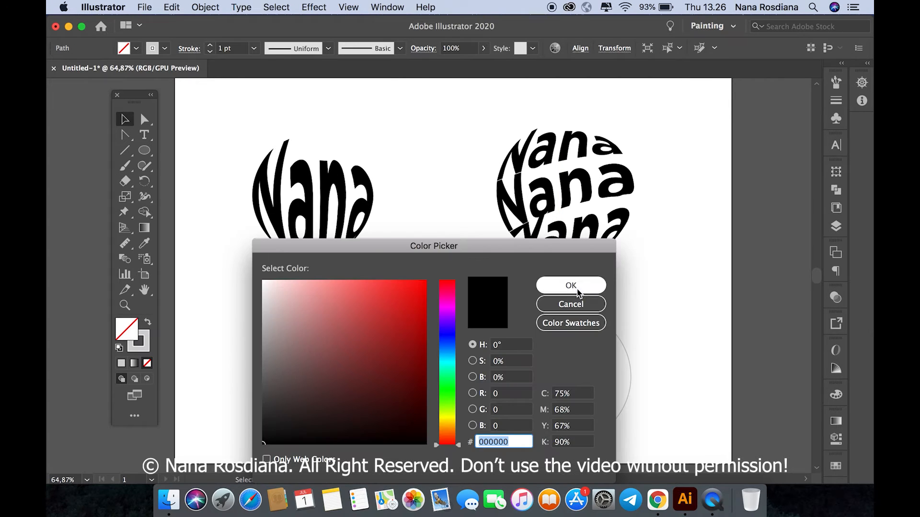
click(571, 285)
click(140, 346)
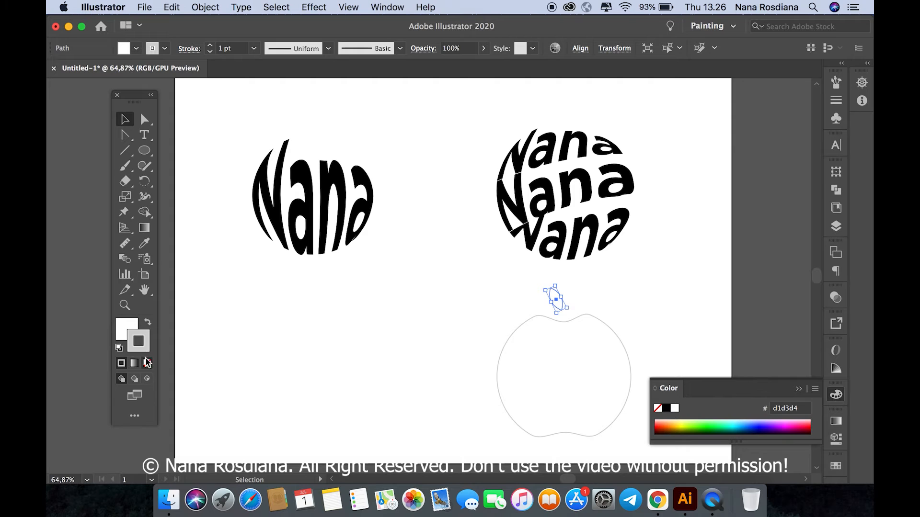
click(148, 363)
double_click(129, 329)
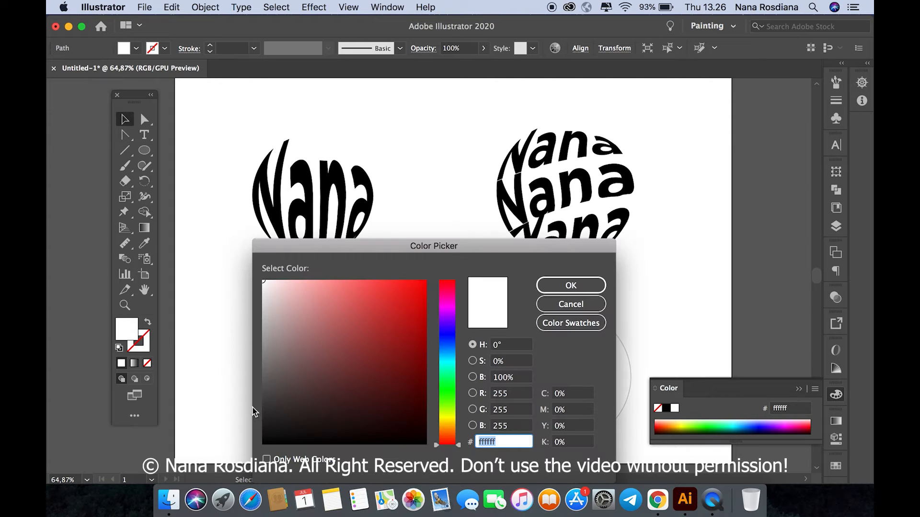
drag(266, 432, 262, 443)
click(562, 283)
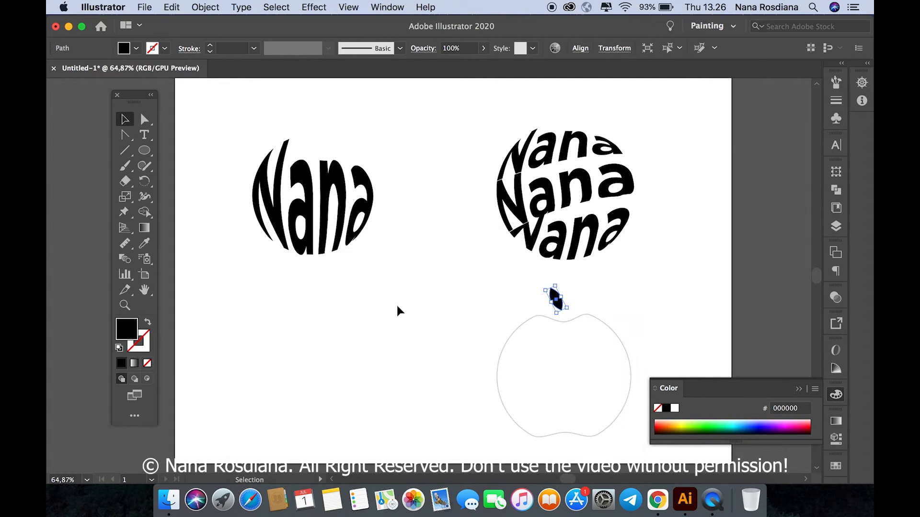
click(396, 303)
Step: Enlarge the leaf slightly and place a smaller copy, rotated to lean right, beside it above the apple's dip
mouse_move(551, 295)
mouse_down()
mouse_move(556, 302)
mouse_move(542, 289)
mouse_up()
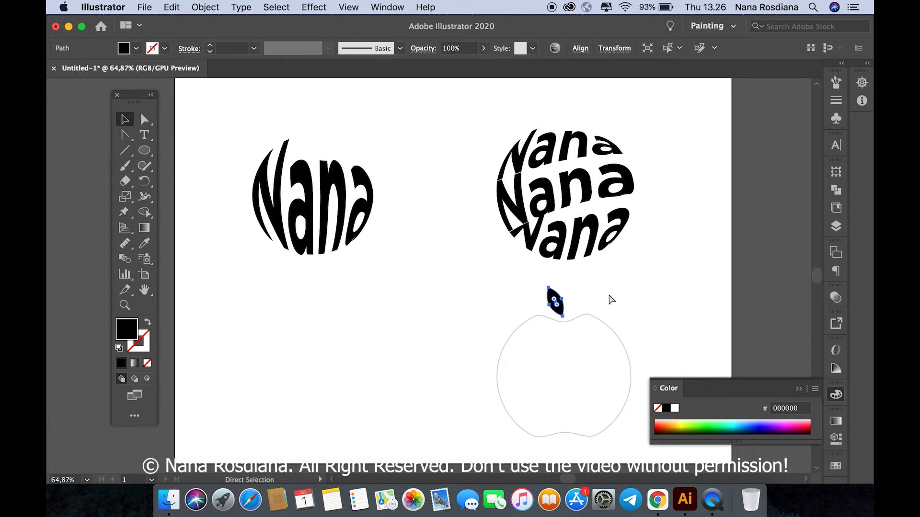
drag(555, 301, 577, 309)
click(603, 264)
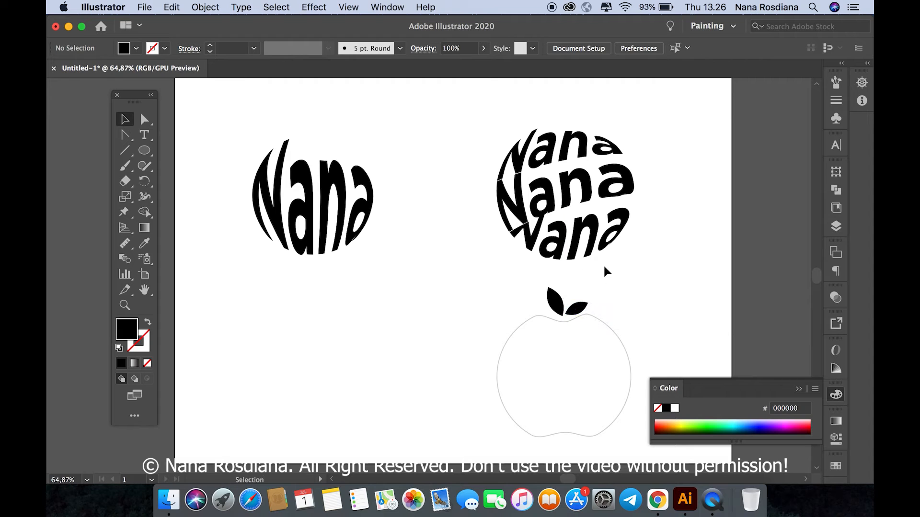
Step: Group the two leaves and move the group slightly up and left, centred over the apple's dip
right_click(595, 295)
click(574, 314)
click(573, 312)
shift+click(554, 303)
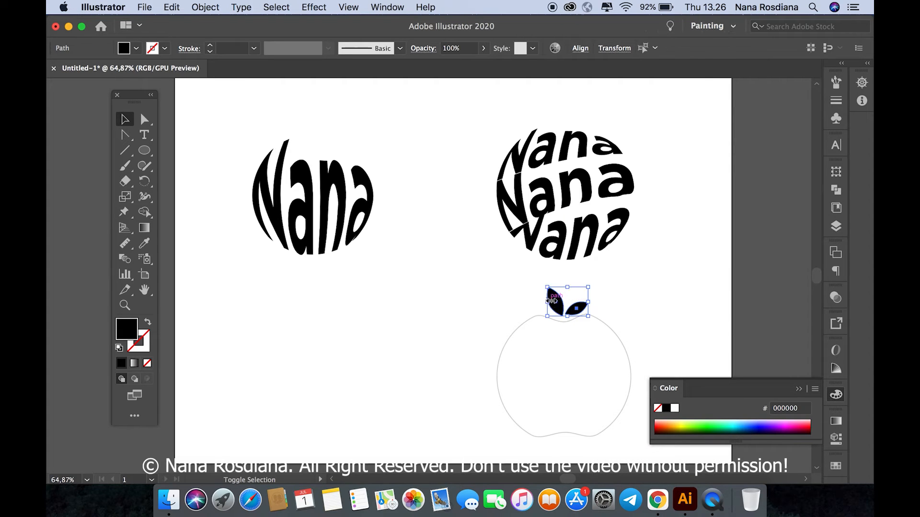
key(super+g)
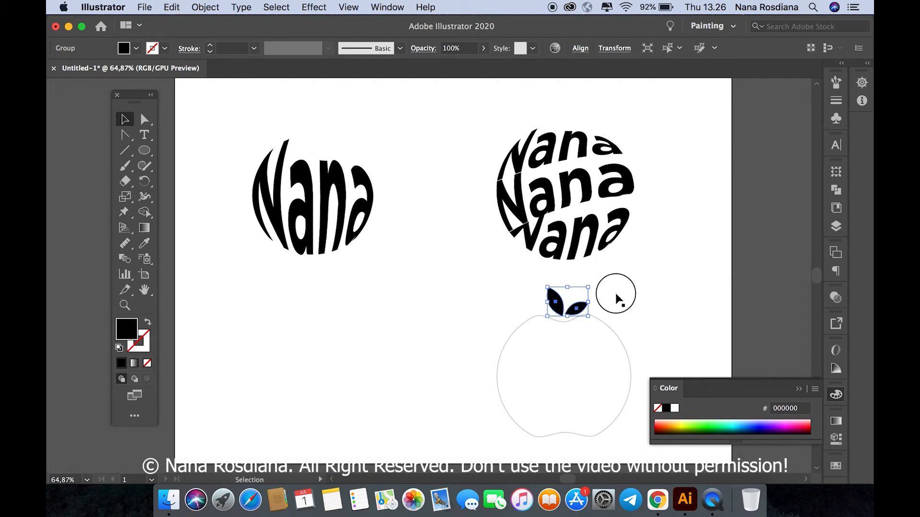
drag(577, 307, 574, 303)
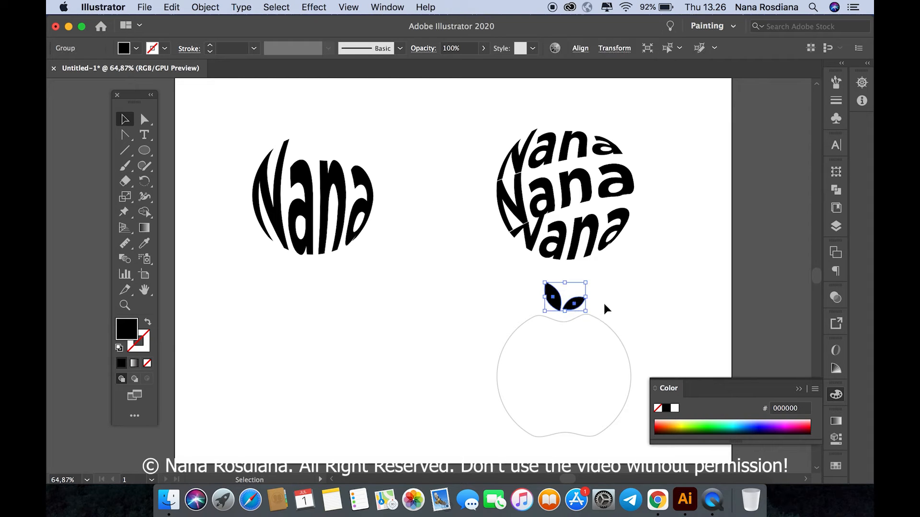
click(606, 304)
Step: Inside the leaf group, nudge the smaller right leaf closer to the left one, and exit isolation mode
click(577, 303)
scroll(578, 301, up, 4)
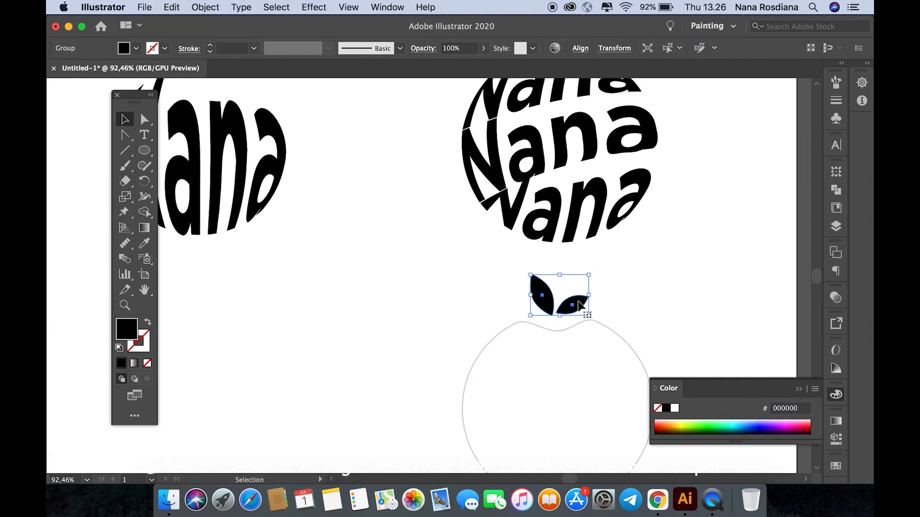
double_click(580, 304)
drag(580, 304, 574, 306)
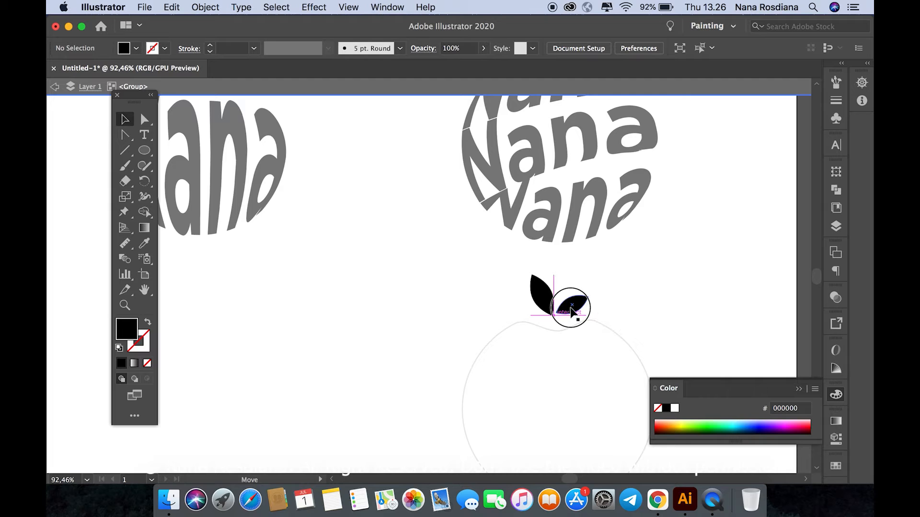
click(633, 283)
scroll(634, 282, down, 3)
double_click(633, 283)
scroll(633, 283, right, 2)
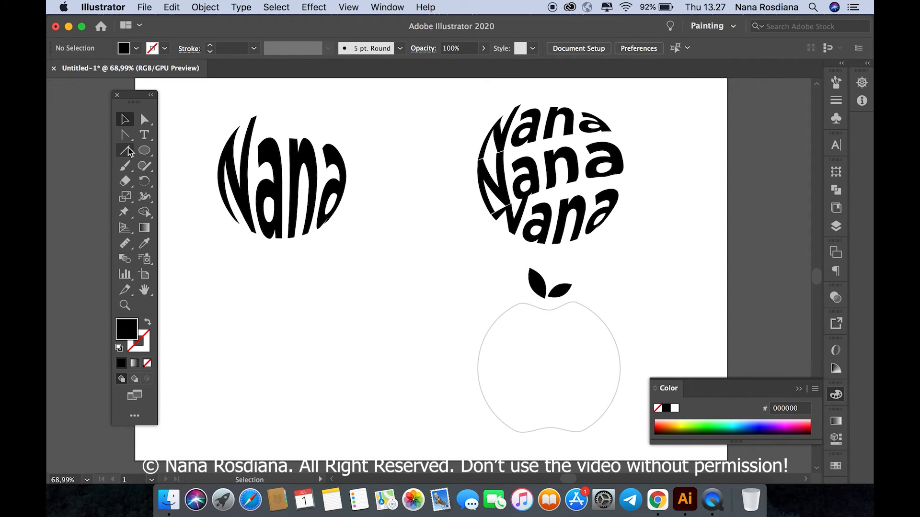
Step: Draw an upward-arching curve across the upper part of the apple with the Pen tool, with a black outline and no fill
drag(124, 135, 207, 138)
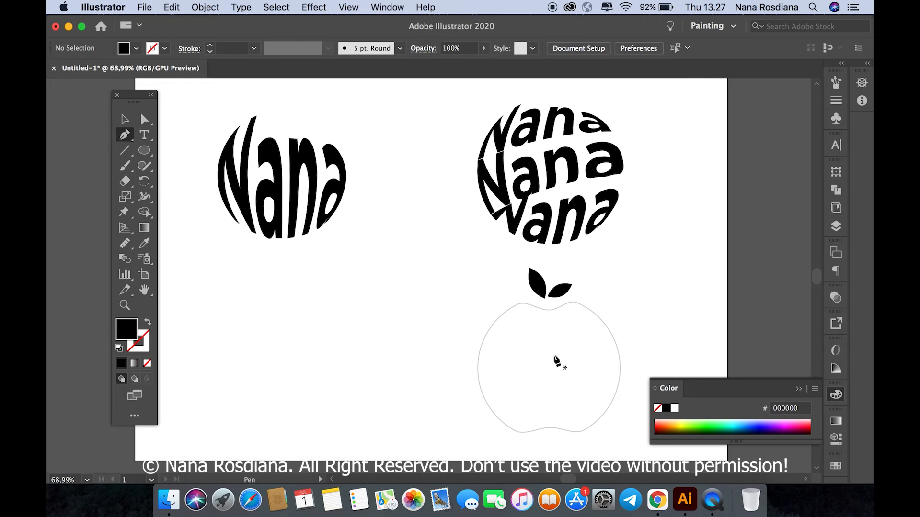
click(800, 390)
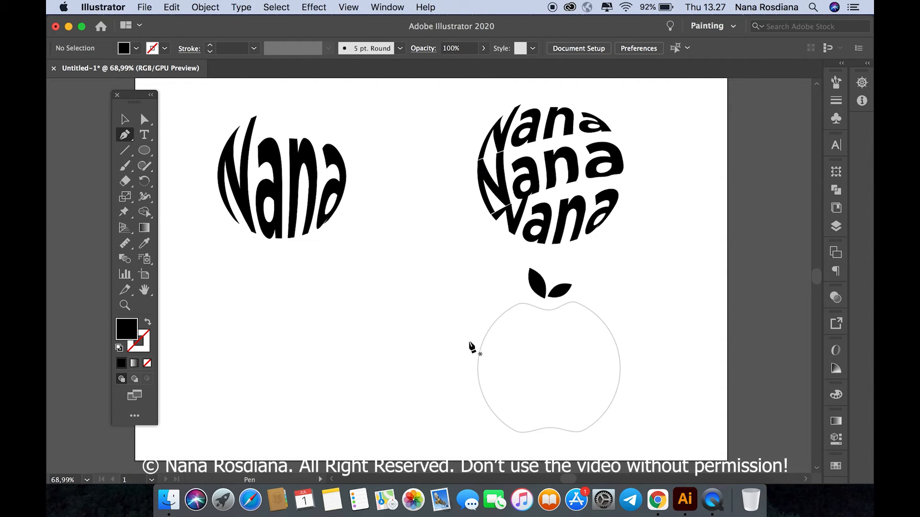
click(462, 357)
drag(628, 332, 713, 345)
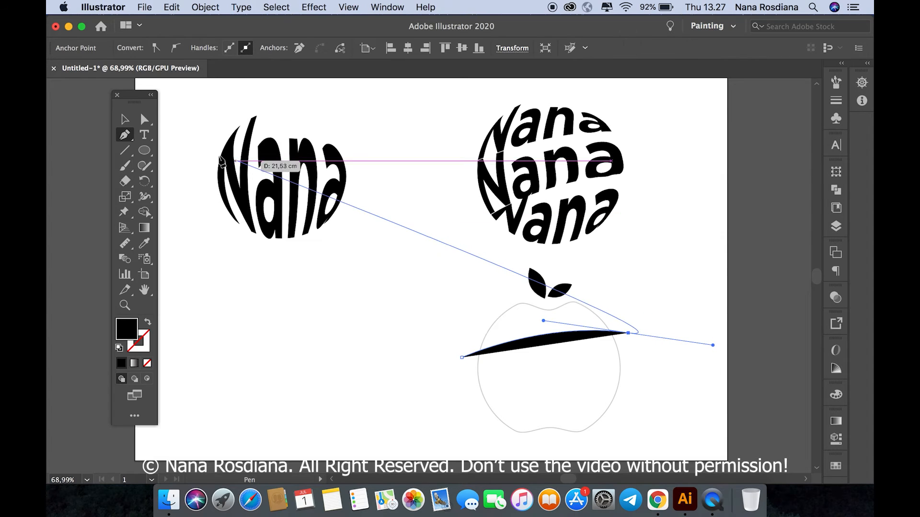
click(124, 118)
key(shift+x)
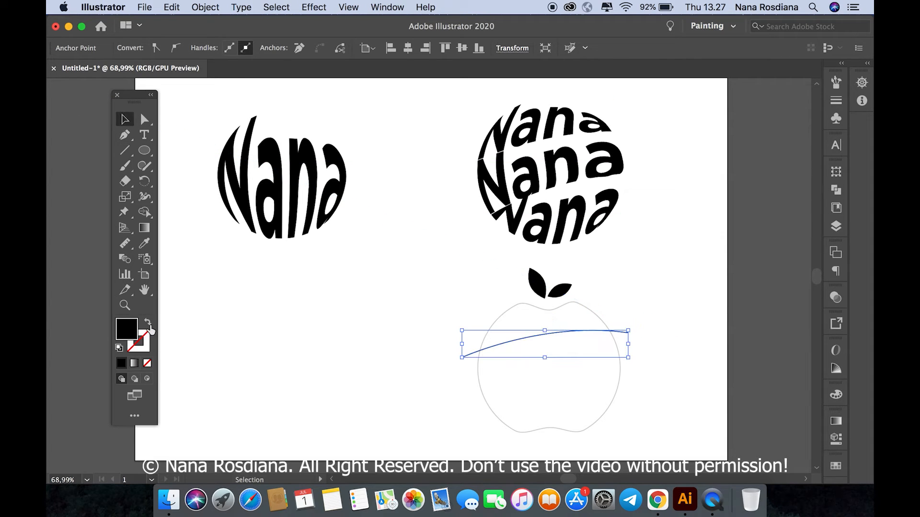
Step: Draw a second arching curve across the lower part of the apple, extending past both sides of its outline
click(126, 136)
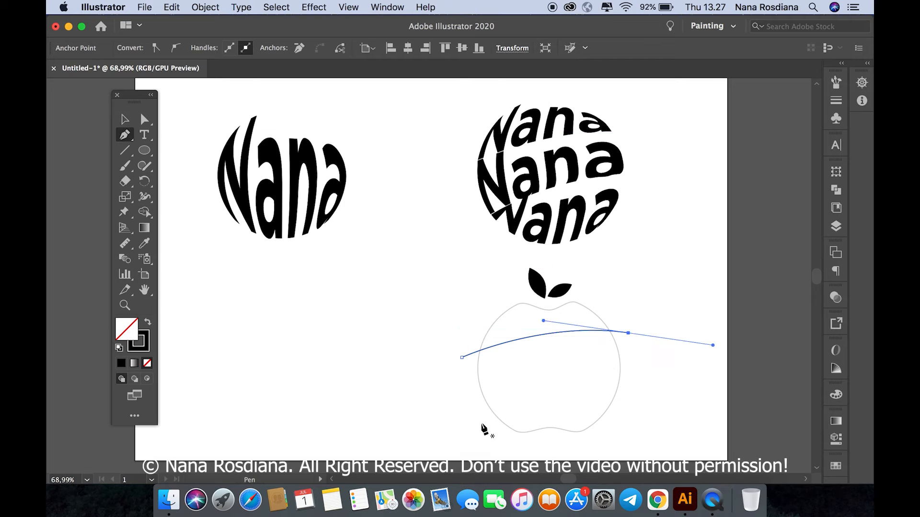
click(473, 413)
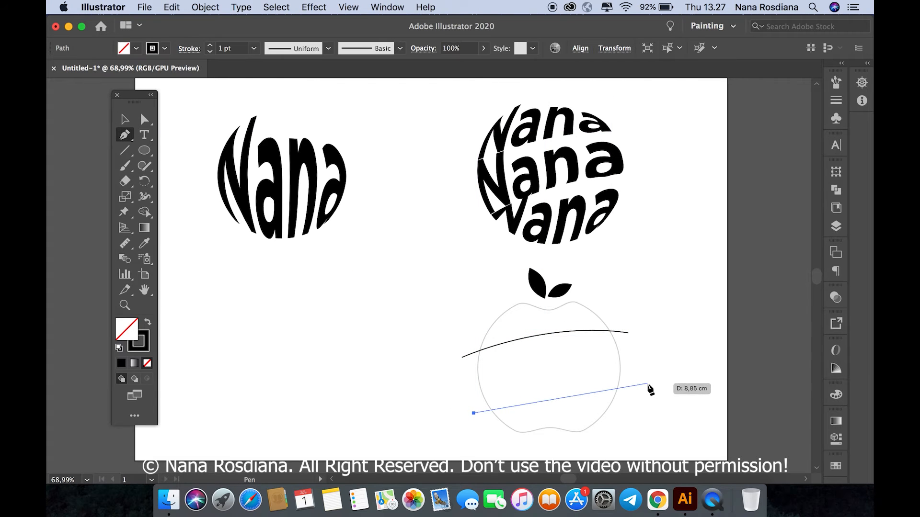
drag(648, 383, 755, 387)
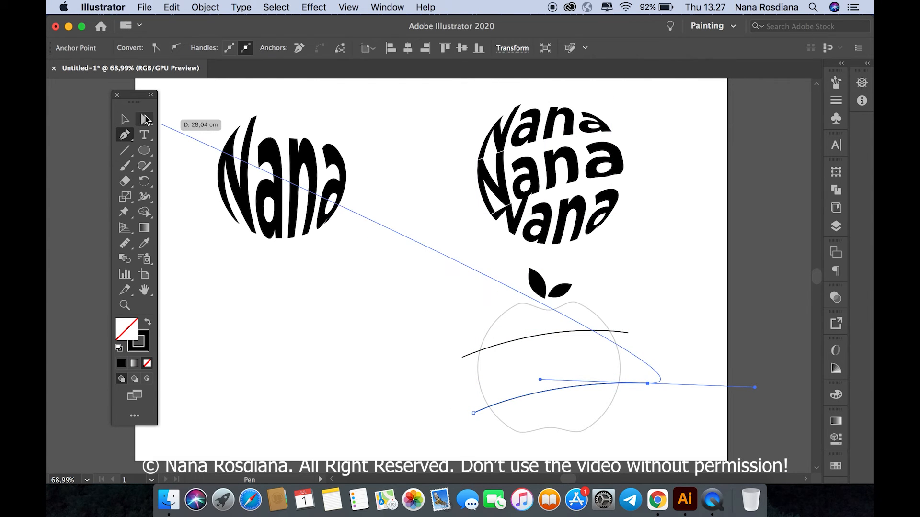
click(125, 119)
click(265, 306)
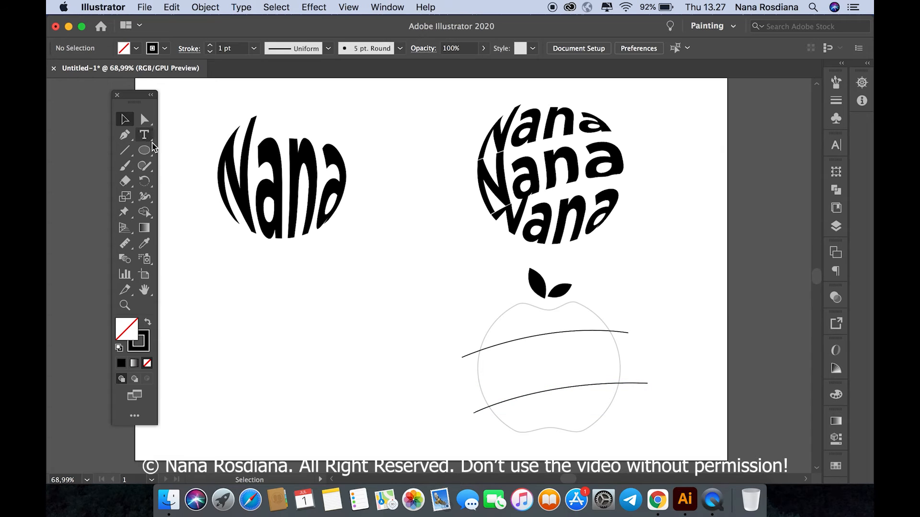
Step: Try to divide the objects below with the upper curve and the apple outline both selected
click(507, 343)
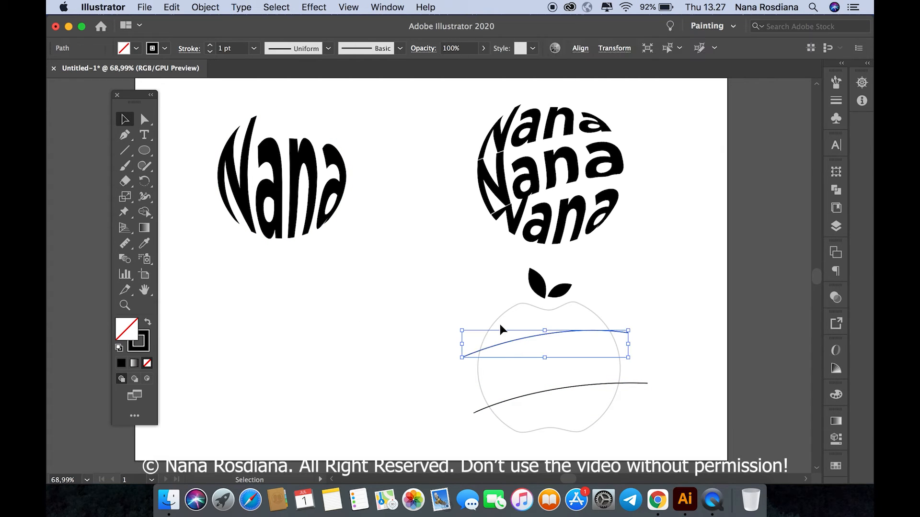
shift+click(499, 317)
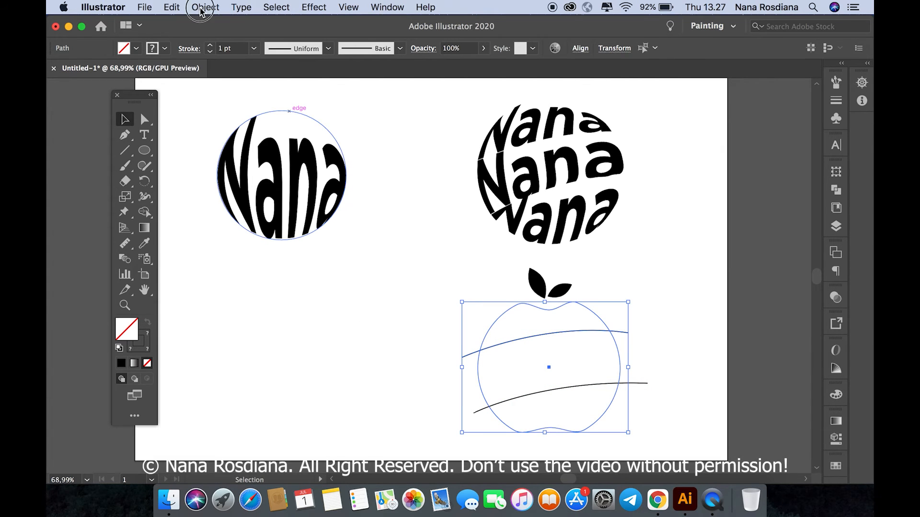
click(203, 7)
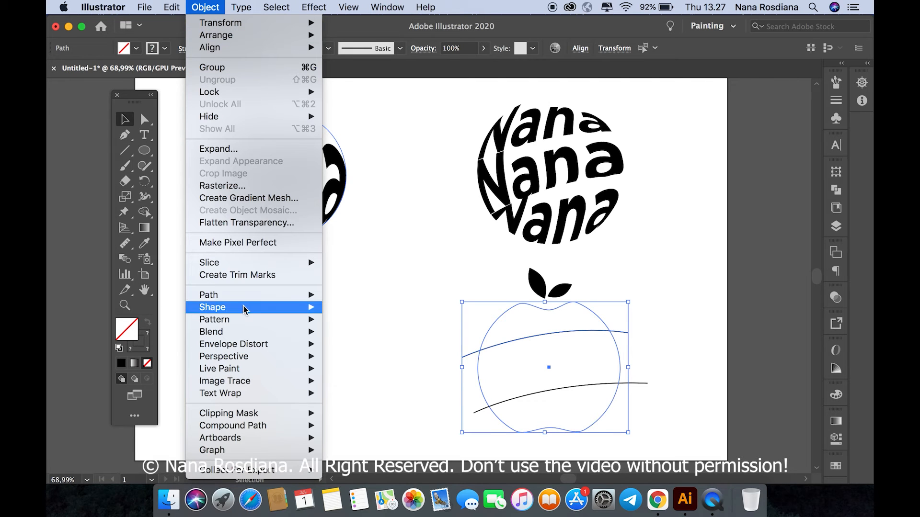
mouse_move(245, 301)
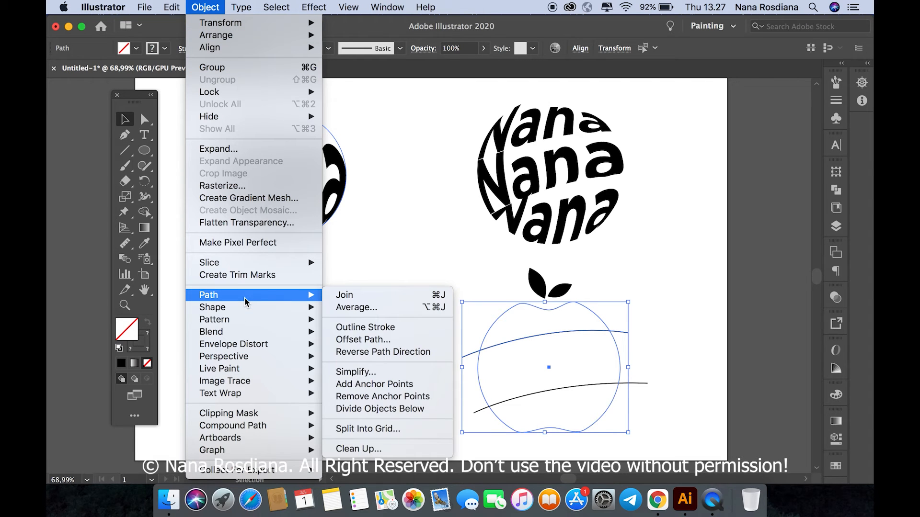
click(377, 408)
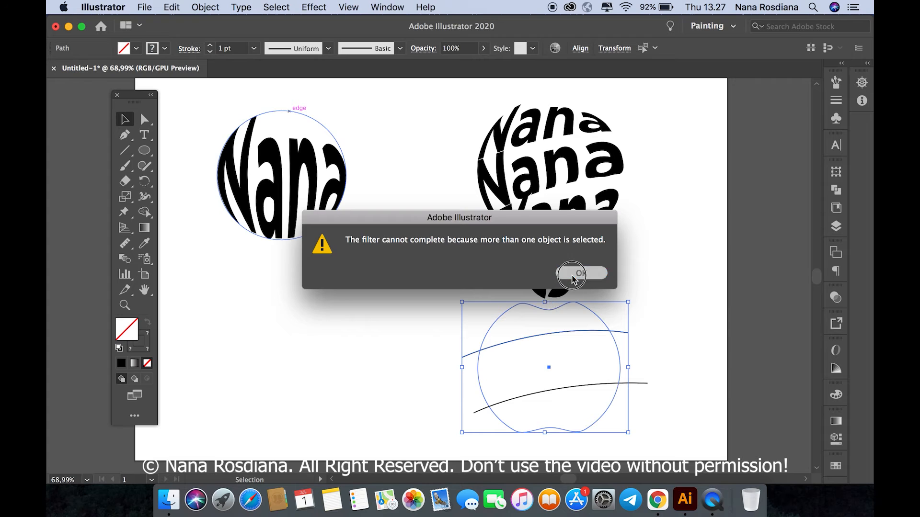
key(Return)
click(420, 326)
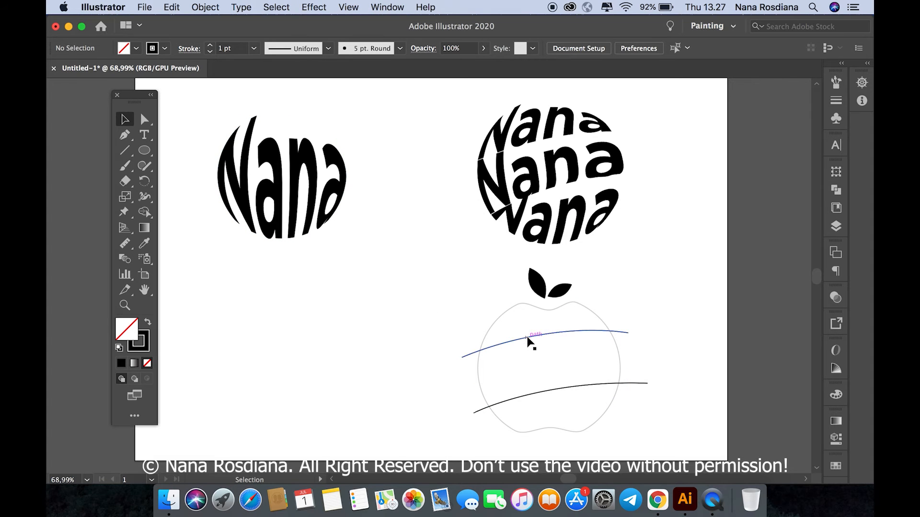
Step: Split the apple outline along the upper arching curve with Divide Objects Below, using only that curve as the cutter
click(528, 338)
click(205, 6)
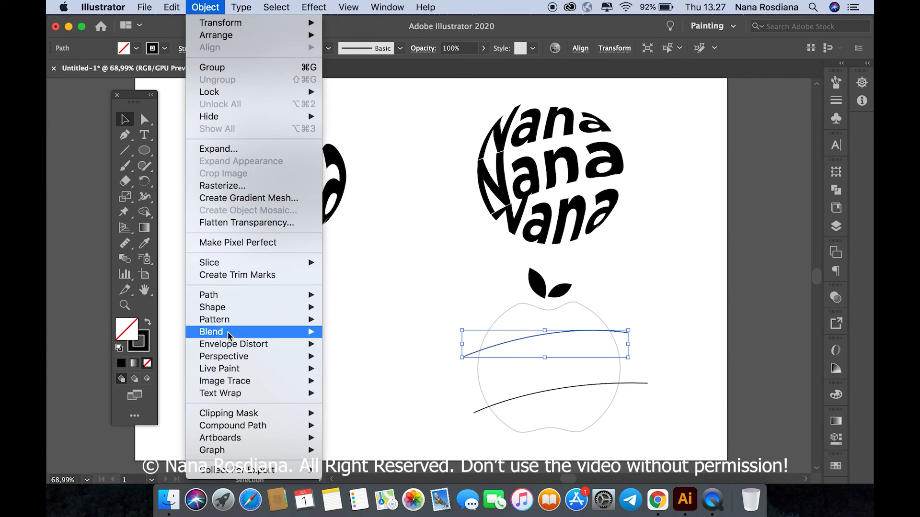
mouse_move(233, 295)
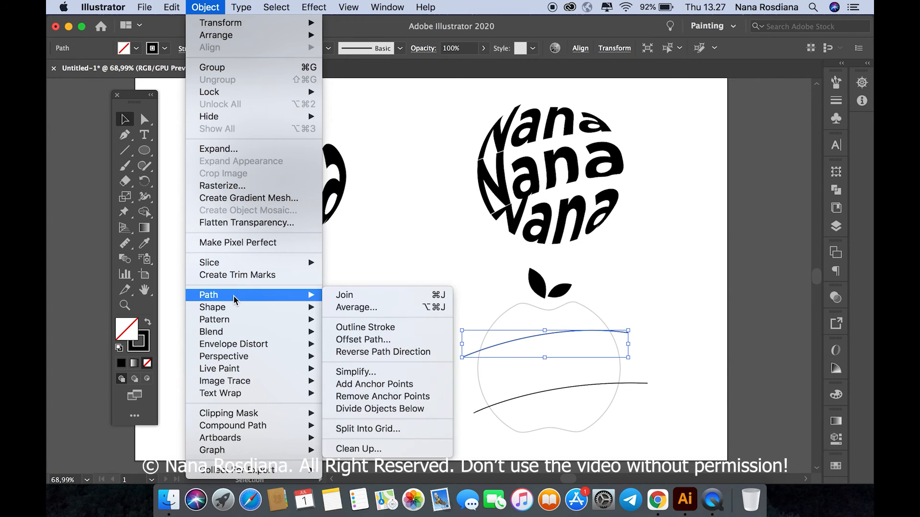
click(383, 408)
Step: Divide the rest of the apple along the lower arching curve with Divide Objects Below, and deselect the pieces
click(549, 391)
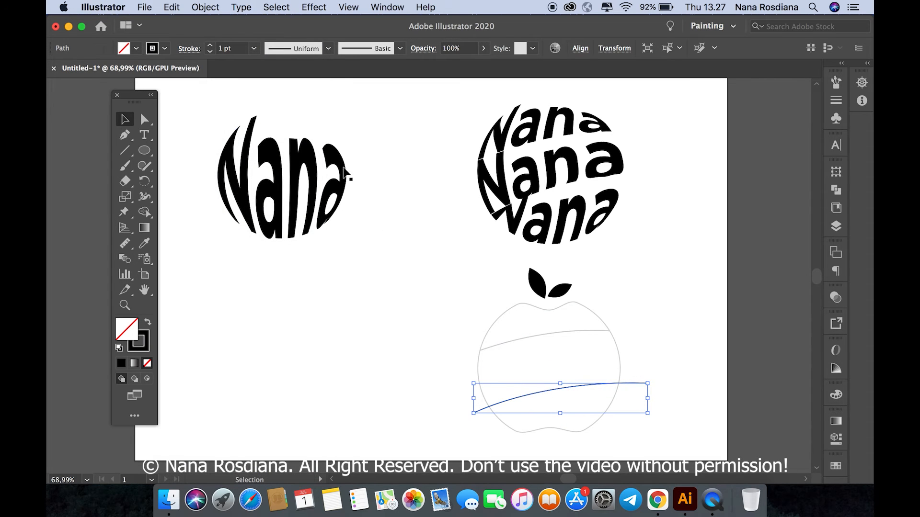
click(206, 7)
mouse_move(240, 307)
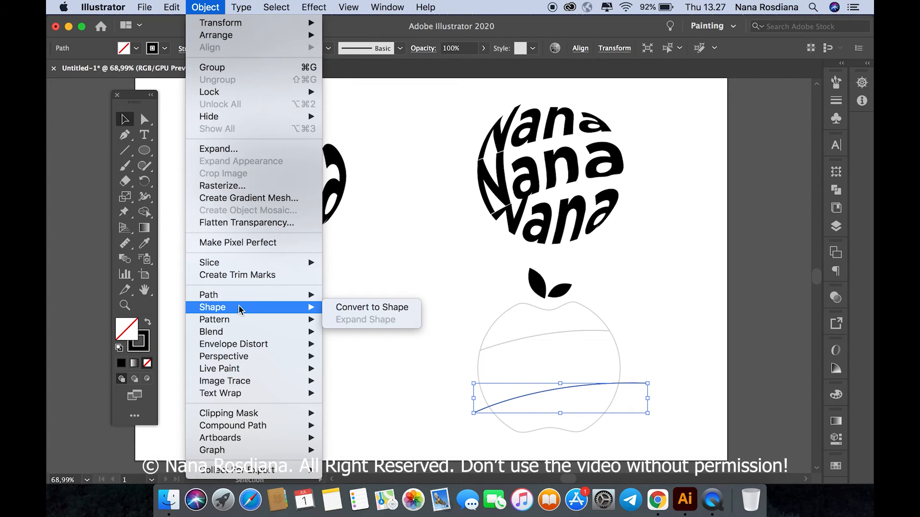
mouse_move(216, 295)
click(399, 408)
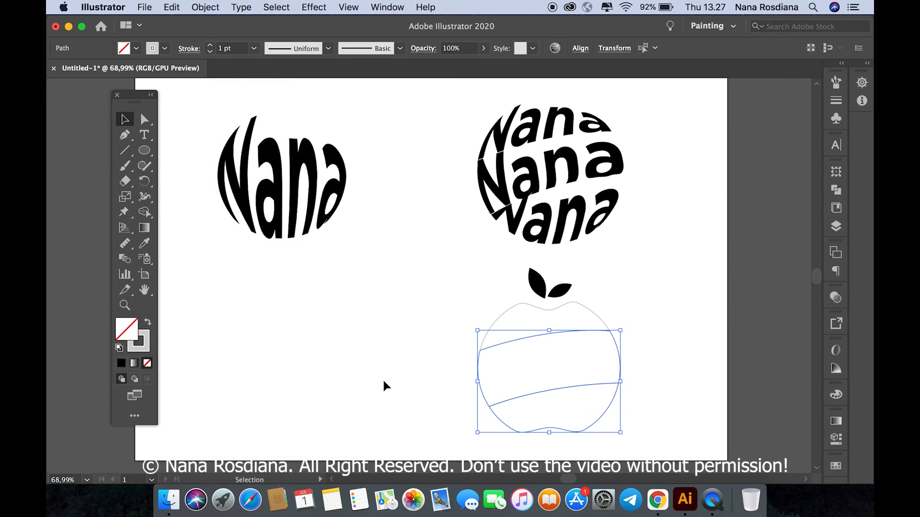
click(383, 380)
Step: Create a text frame in the empty area beside the apple containing the word MY
click(144, 135)
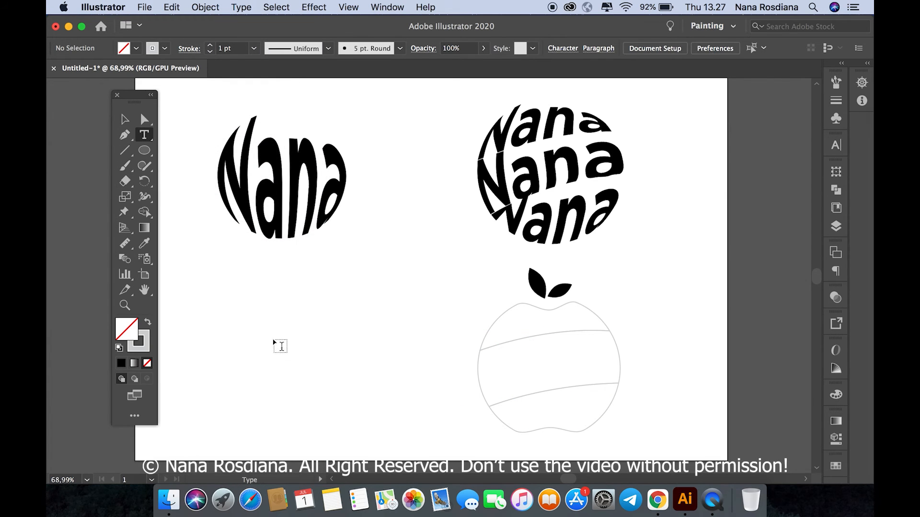
drag(262, 283, 418, 334)
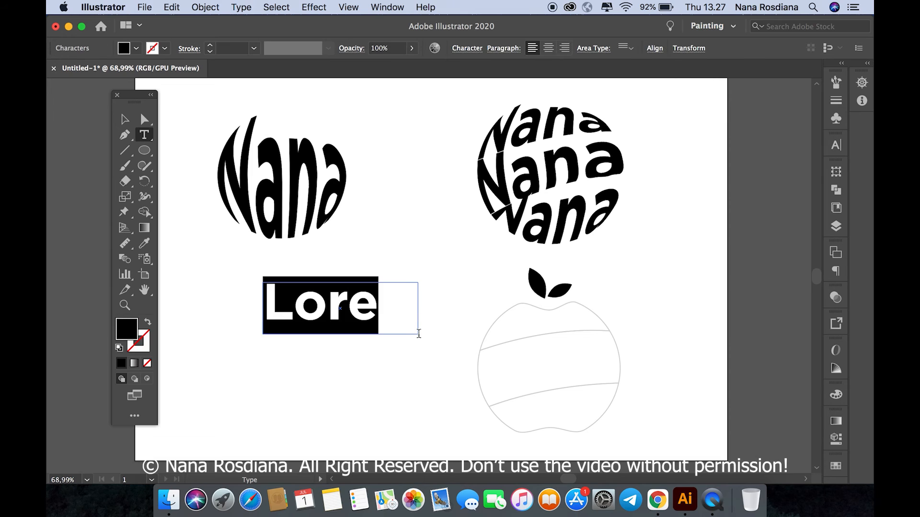
key(BackSpace)
text(MY)
click(133, 122)
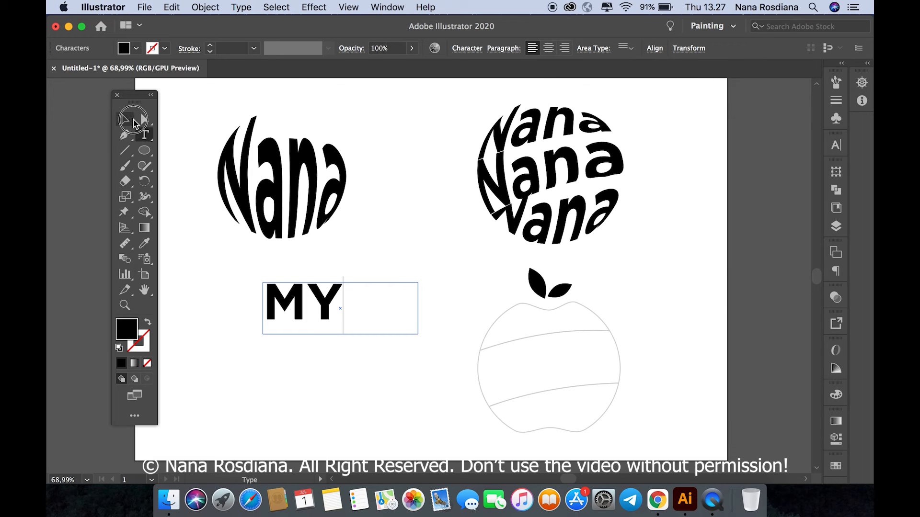
Step: Duplicate the MY text directly below itself and change the copy to SWEET, in a frame widened to fit the word
drag(418, 334, 448, 358)
click(326, 310)
click(145, 136)
click(339, 350)
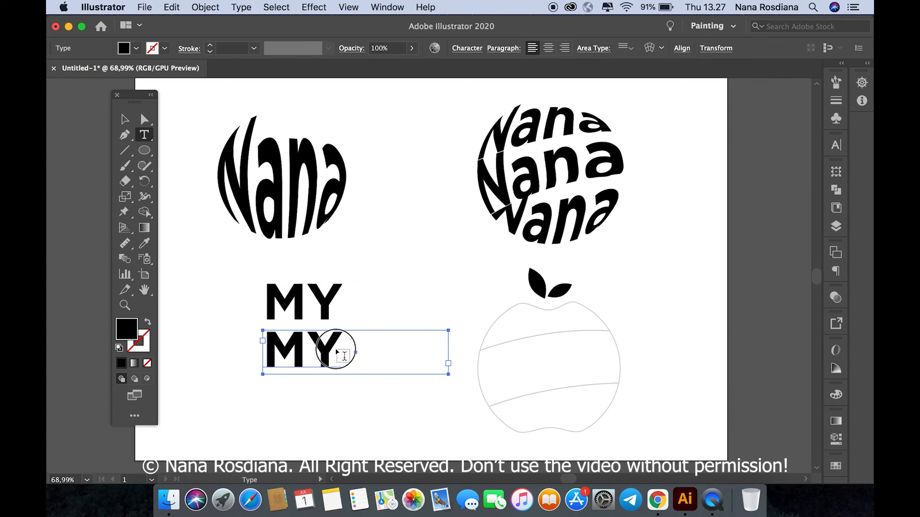
key(BackSpace)
key(BackSpace)
text(S)
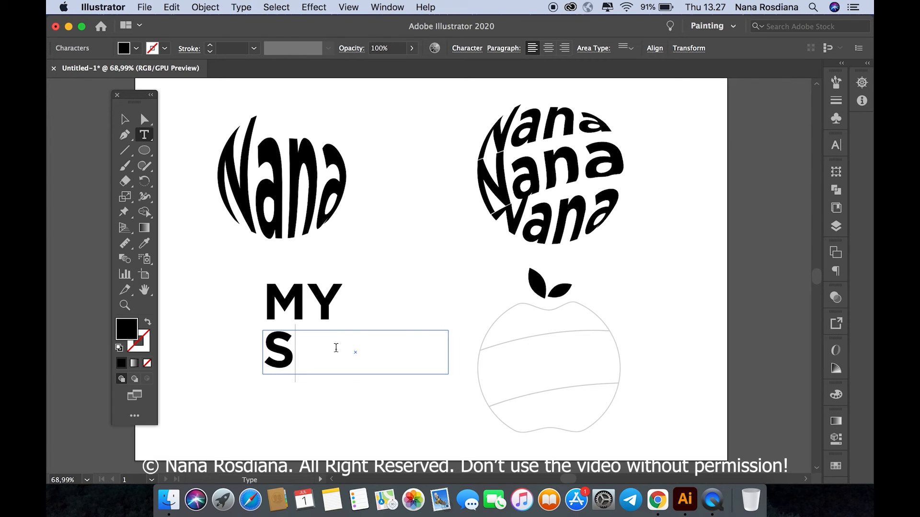
text(WEE)
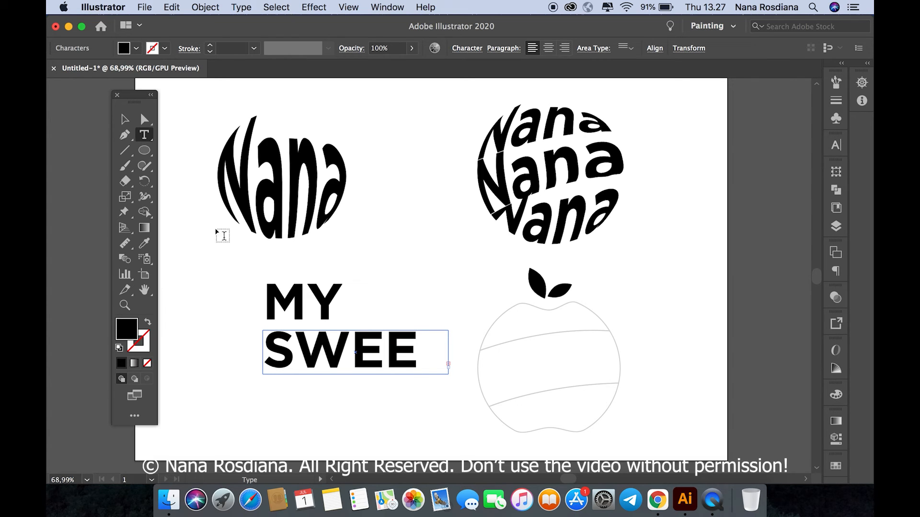
click(125, 119)
drag(466, 352, 468, 352)
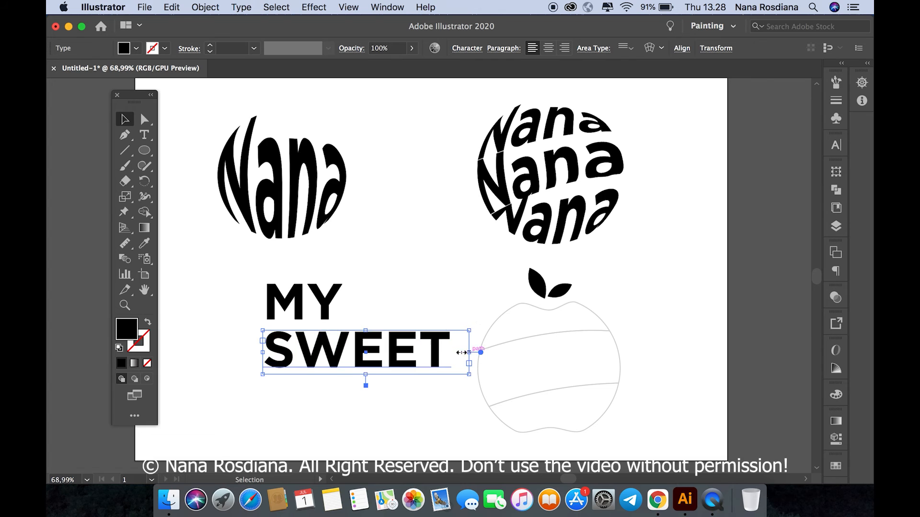
Step: Duplicate the SWEET text directly below itself and replace the copy's wording with APPLE
drag(386, 350, 386, 402)
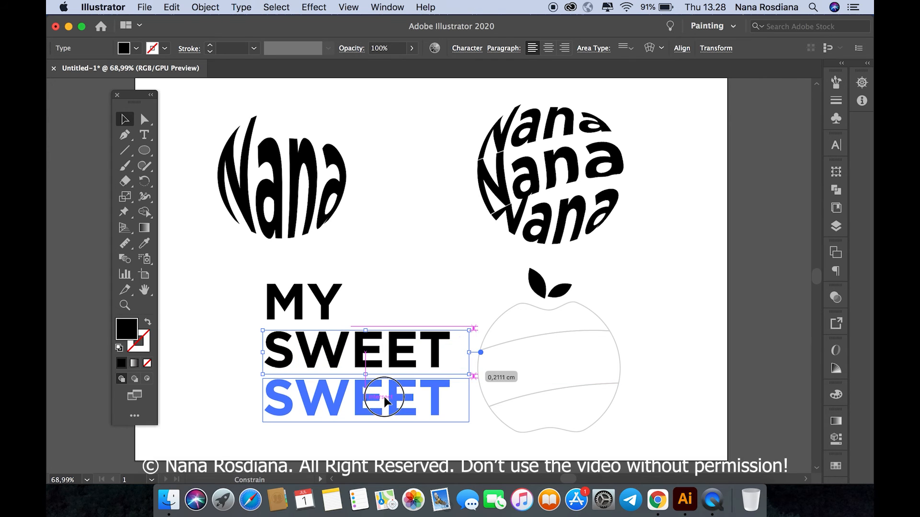
click(144, 134)
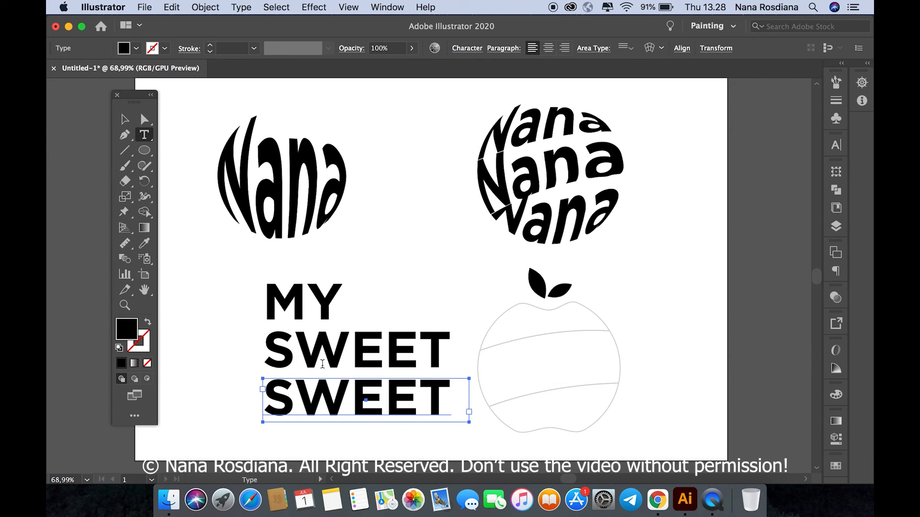
click(336, 400)
double_click(335, 400)
key(BackSpace)
text(a)
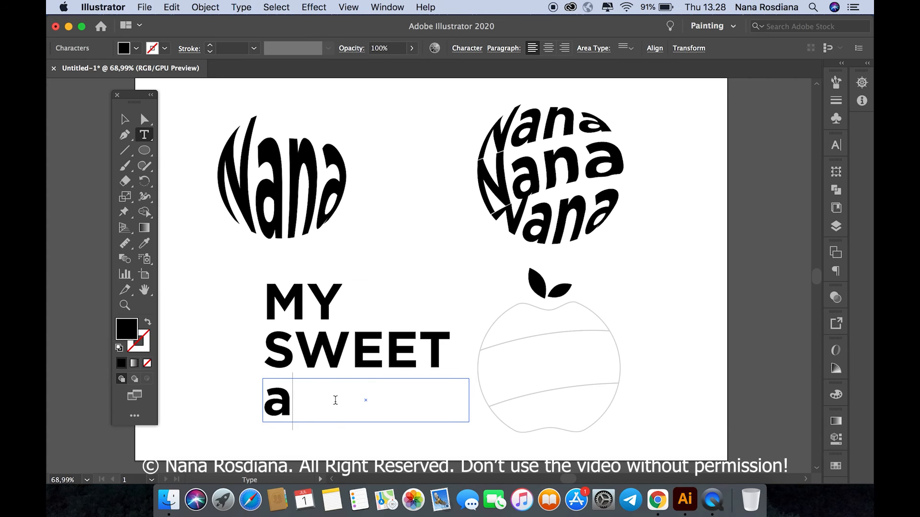
key(BackSpace)
text(APPLE)
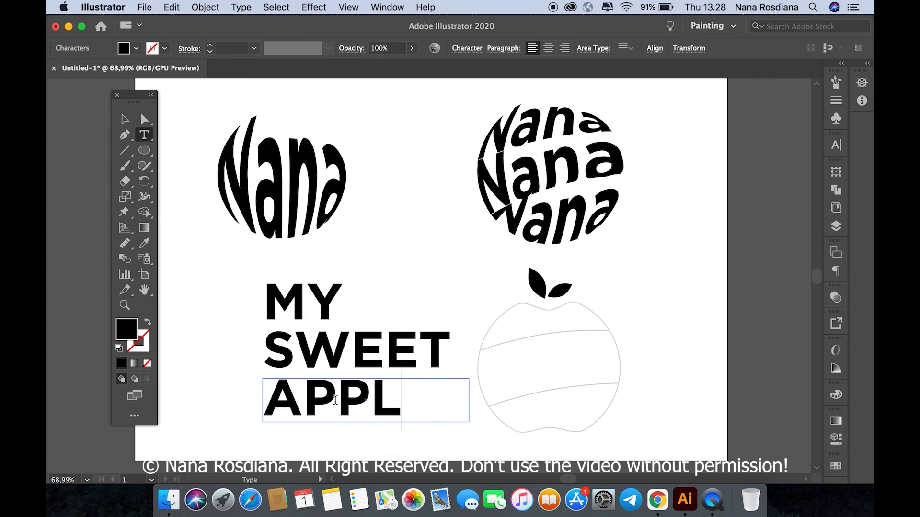
click(129, 118)
click(359, 289)
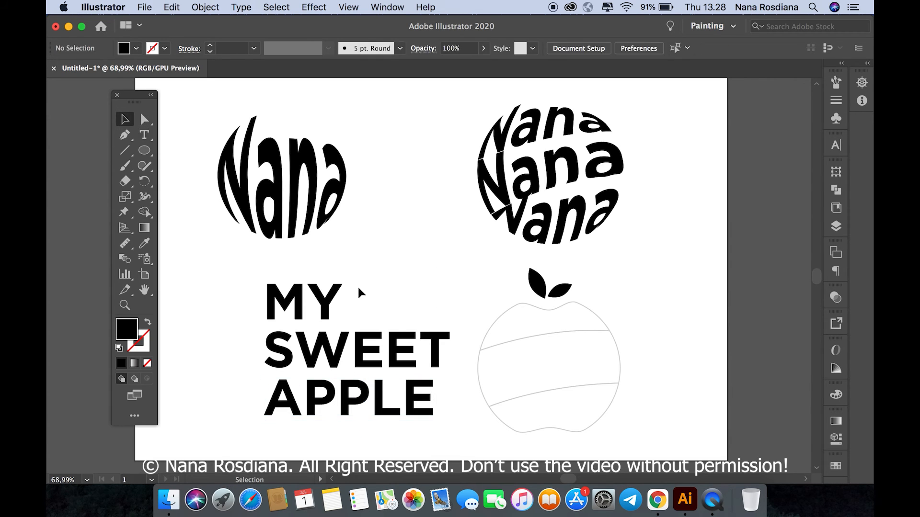
Step: Bring the apple's three sections and its leaves to the front of the stacking order
drag(493, 264, 608, 438)
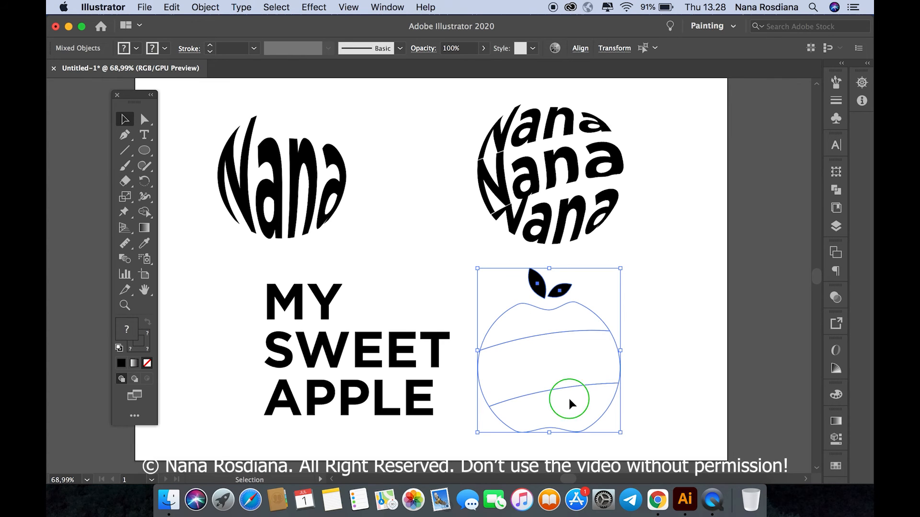
right_click(568, 396)
mouse_move(603, 422)
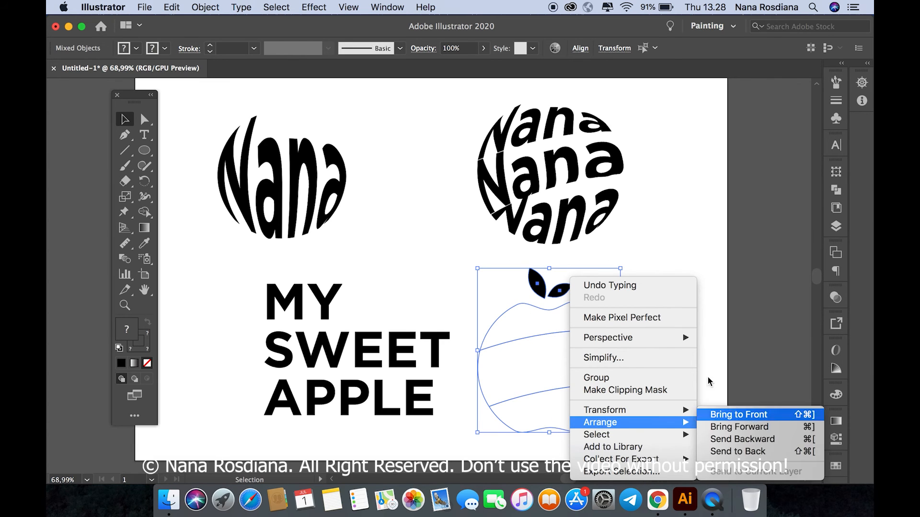
click(731, 414)
Step: Warp the MY text into the apple's top section with Envelope Distort, Make with Top Object
click(329, 304)
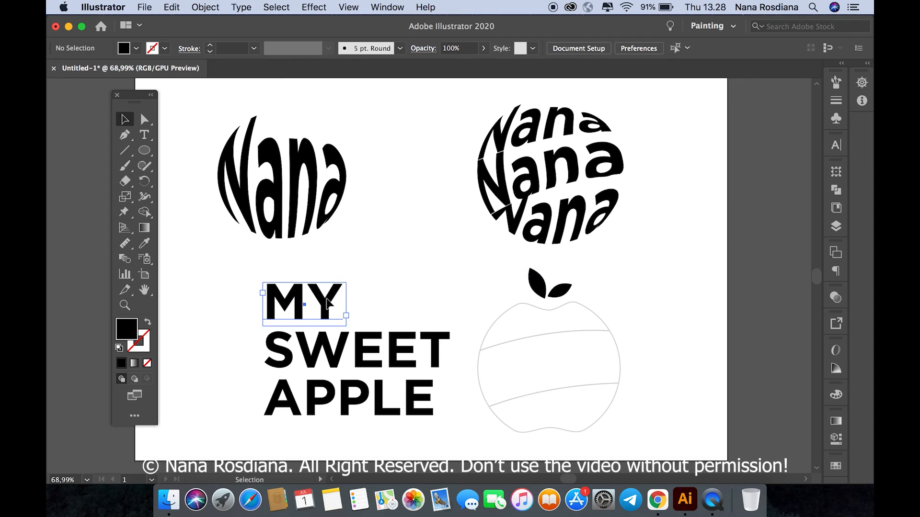
shift+click(499, 319)
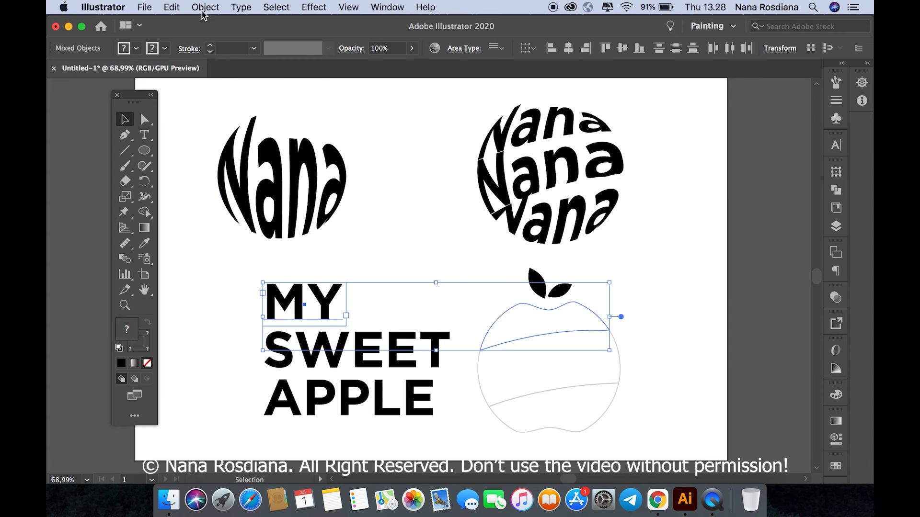
click(205, 7)
mouse_move(237, 296)
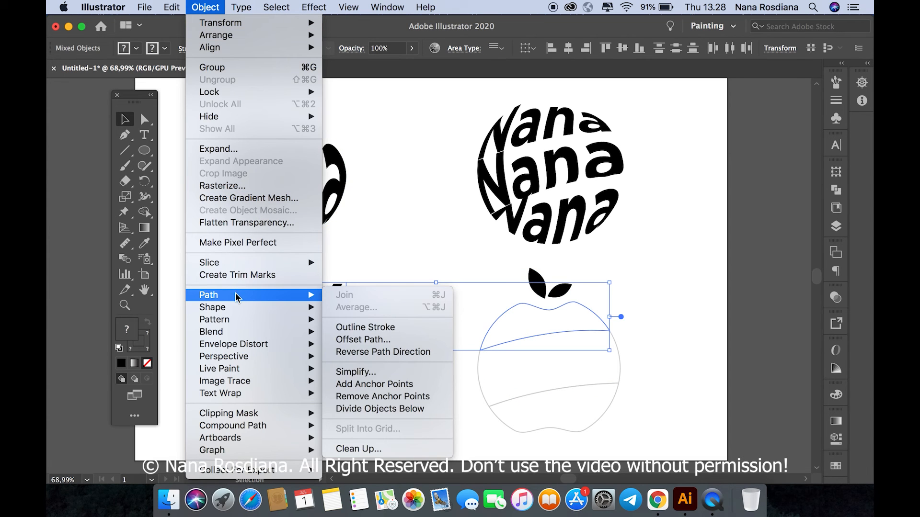
mouse_move(240, 345)
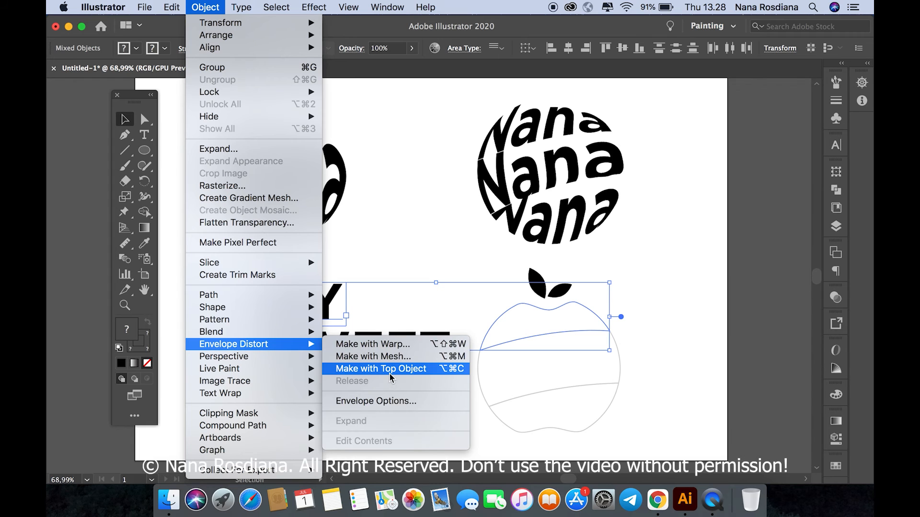
click(390, 377)
Step: Warp the SWEET text into the apple's middle section with Envelope Distort, Make with Top Object
click(476, 378)
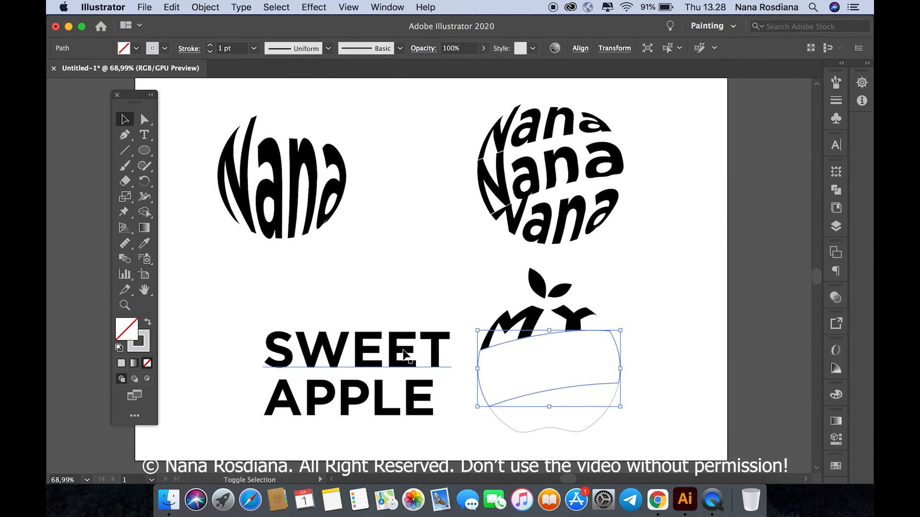
shift+click(357, 352)
click(206, 7)
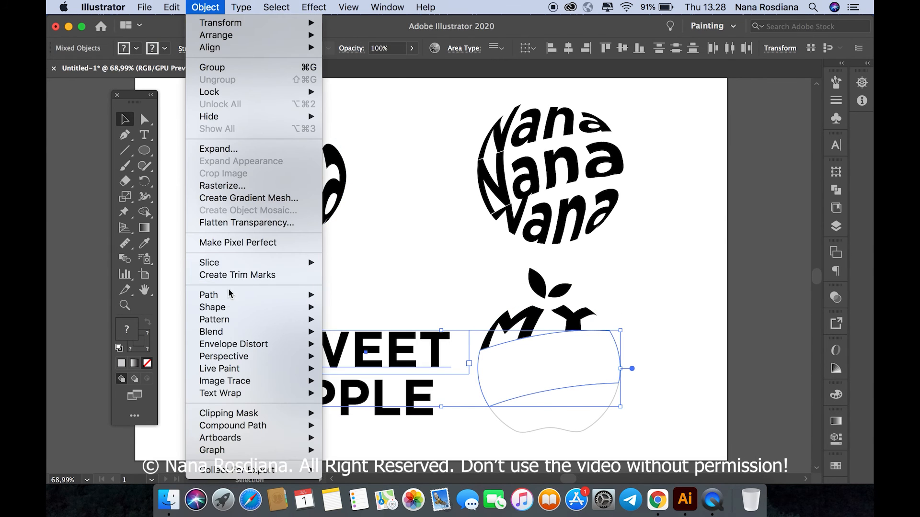
mouse_move(249, 344)
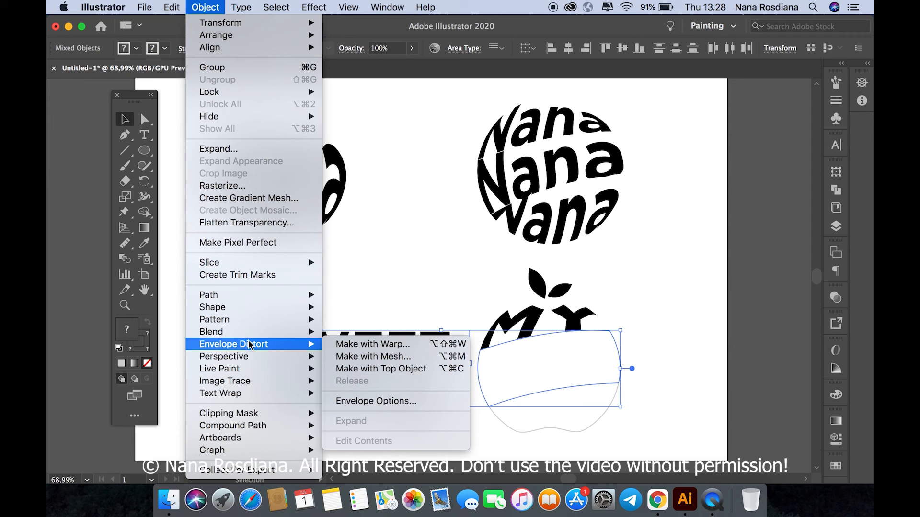
click(387, 370)
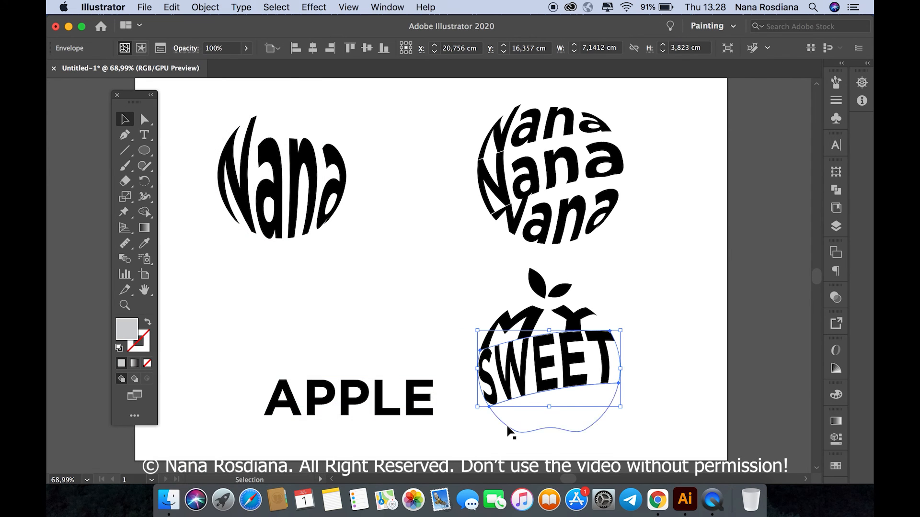
Step: Warp the APPLE text into the apple's bottom section with Envelope Distort, Make with Top Object
shift+click(404, 410)
click(206, 7)
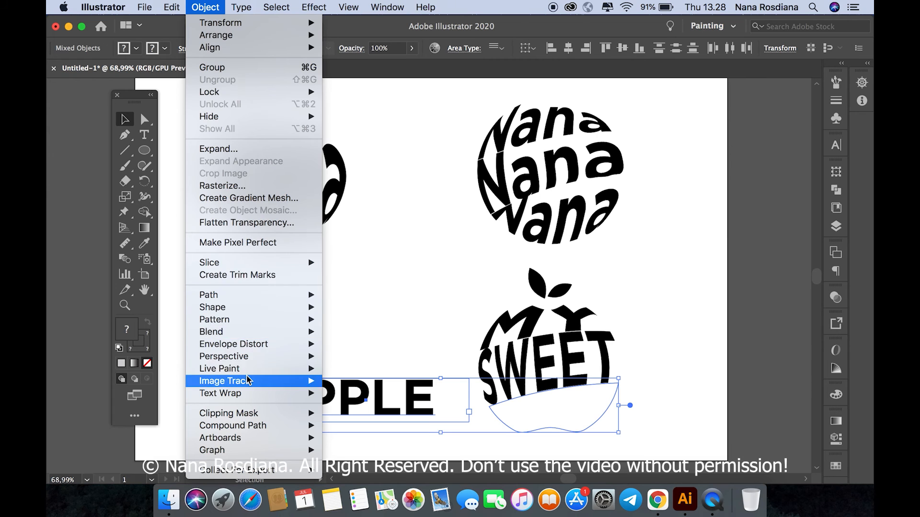
mouse_move(237, 326)
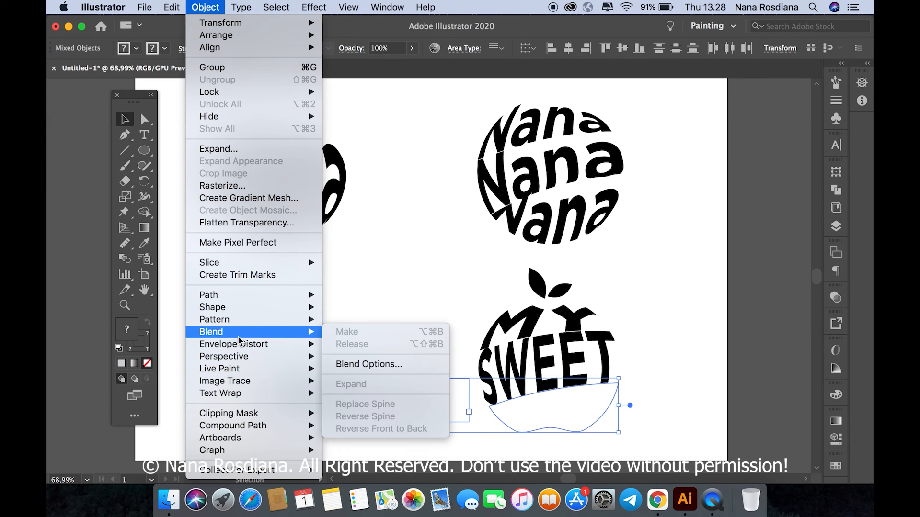
mouse_move(264, 344)
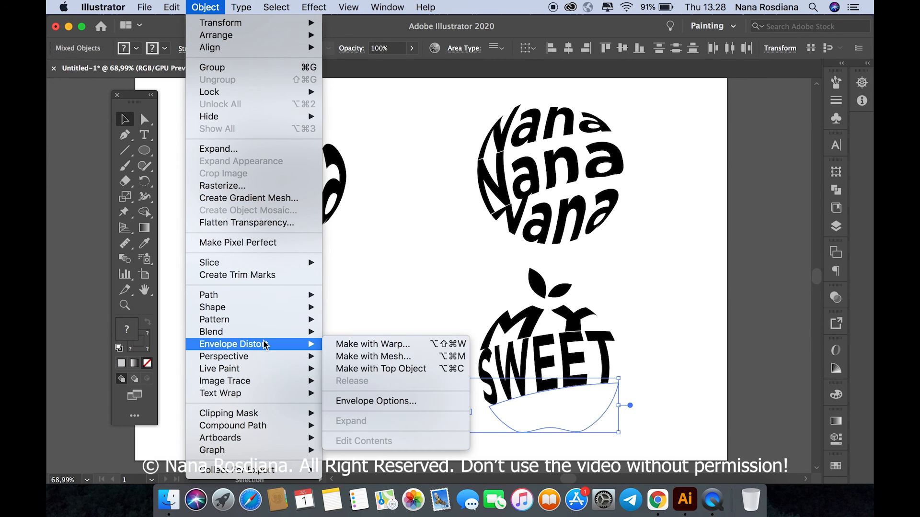
click(382, 370)
click(406, 286)
Step: Group the apple's three warped words with its leaves and move the group to the artboard's centre, between and below the two text circles
drag(419, 273, 632, 423)
key(super+g)
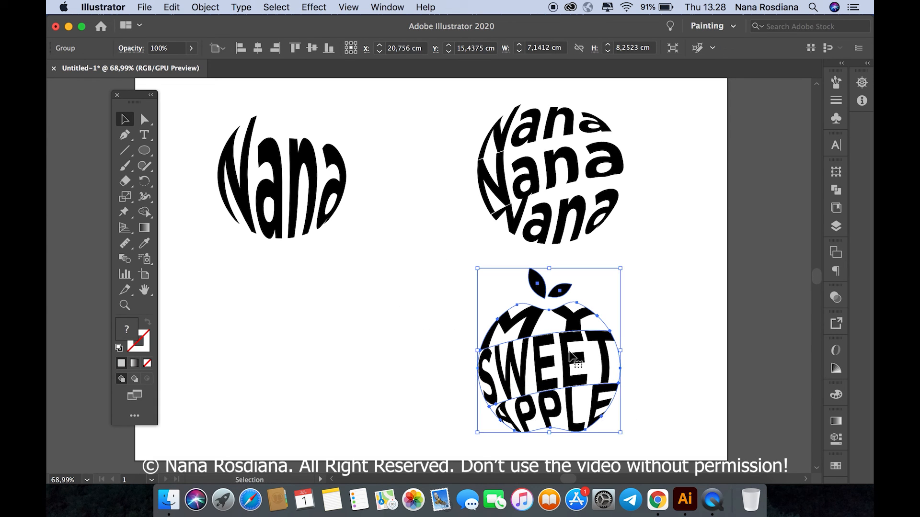
drag(568, 353, 448, 309)
click(260, 244)
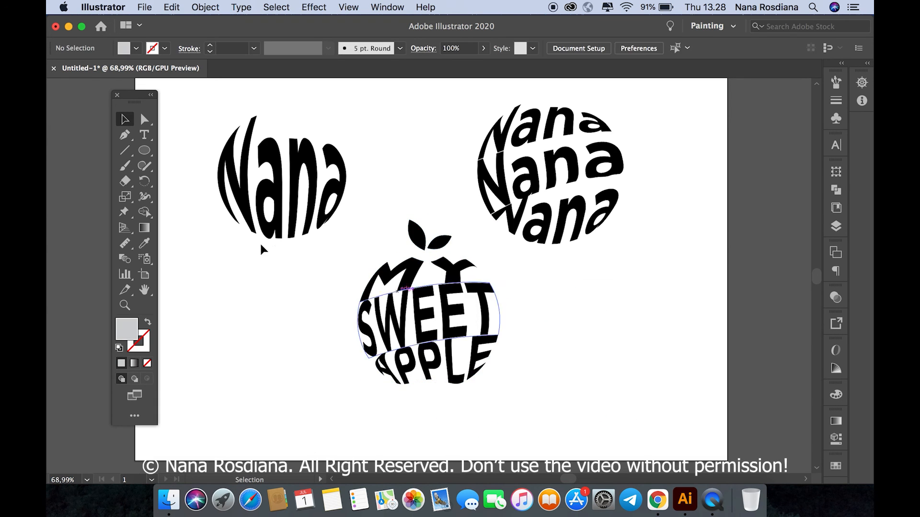
click(143, 136)
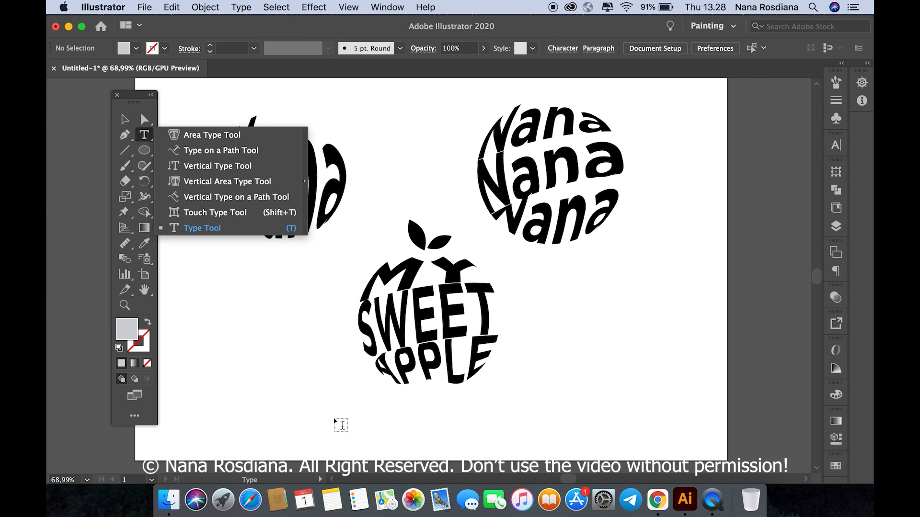
click(123, 120)
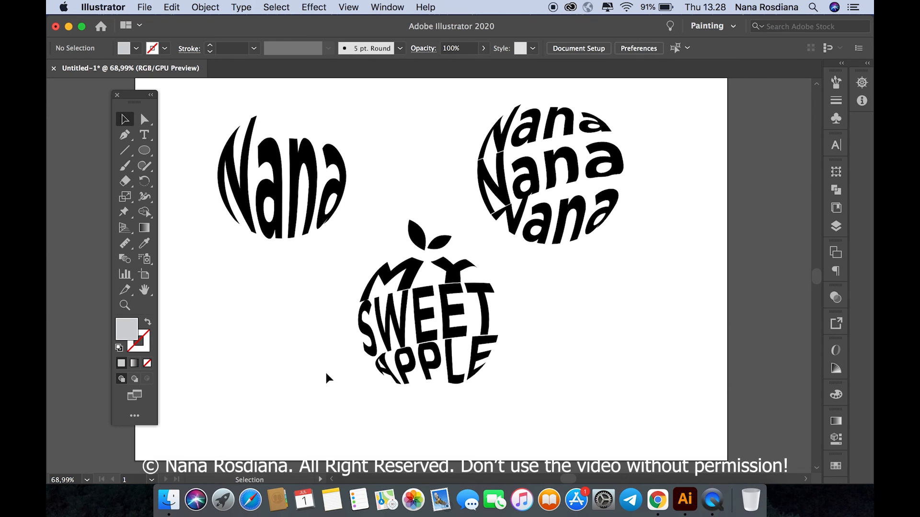
click(144, 134)
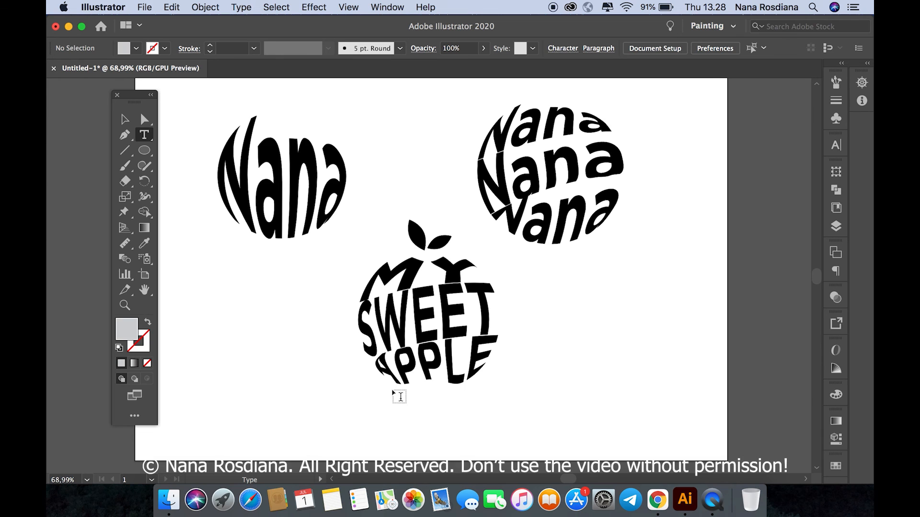
scroll(392, 394, up, 1)
scroll(392, 393, down, 3)
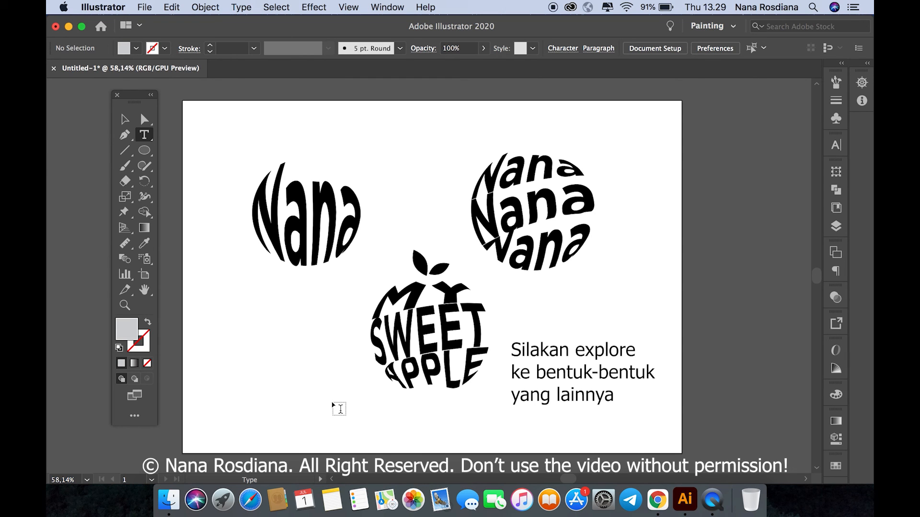
click(123, 120)
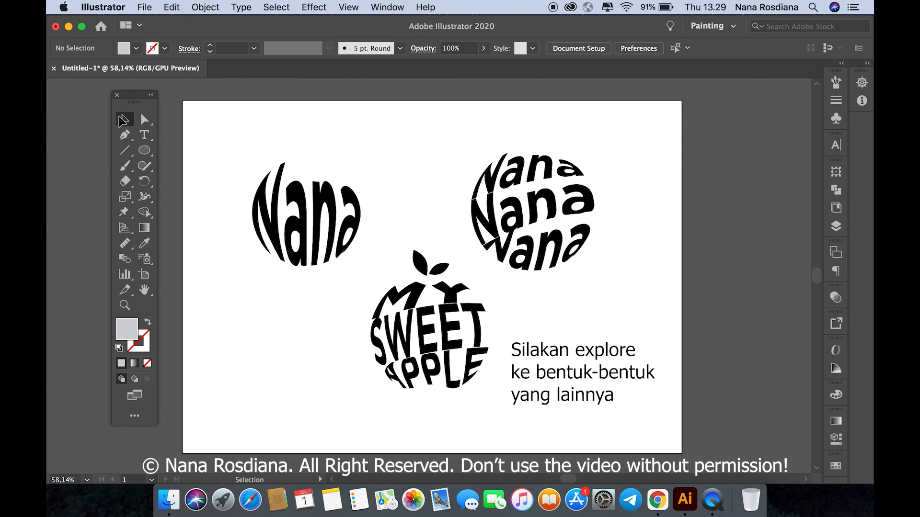